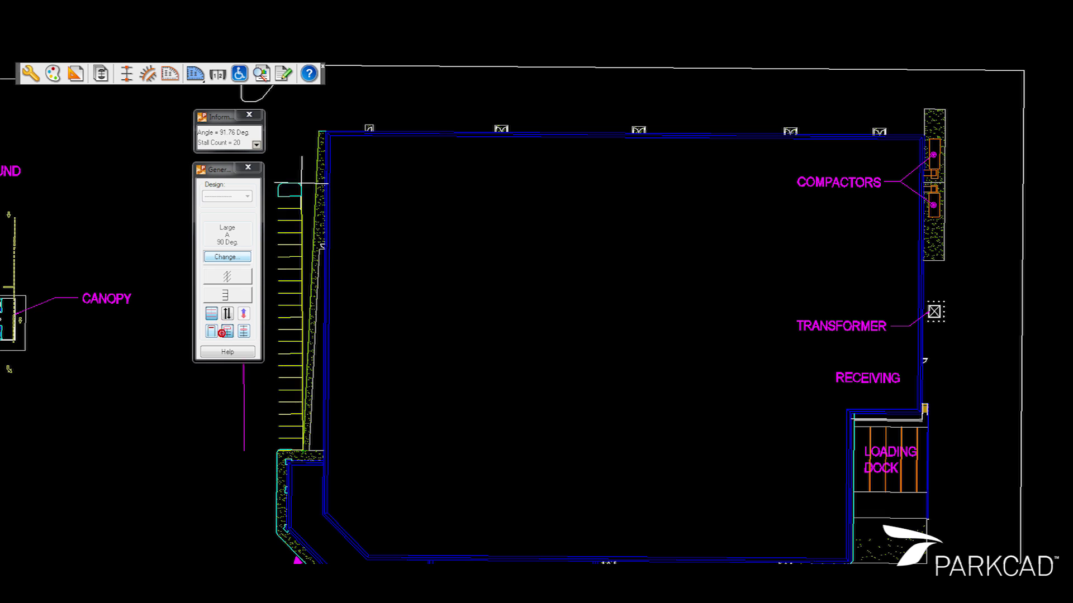
# Place stall rows ending at the top wall corner, along the left curb and around the curved curb.
pyautogui.click(321, 132)
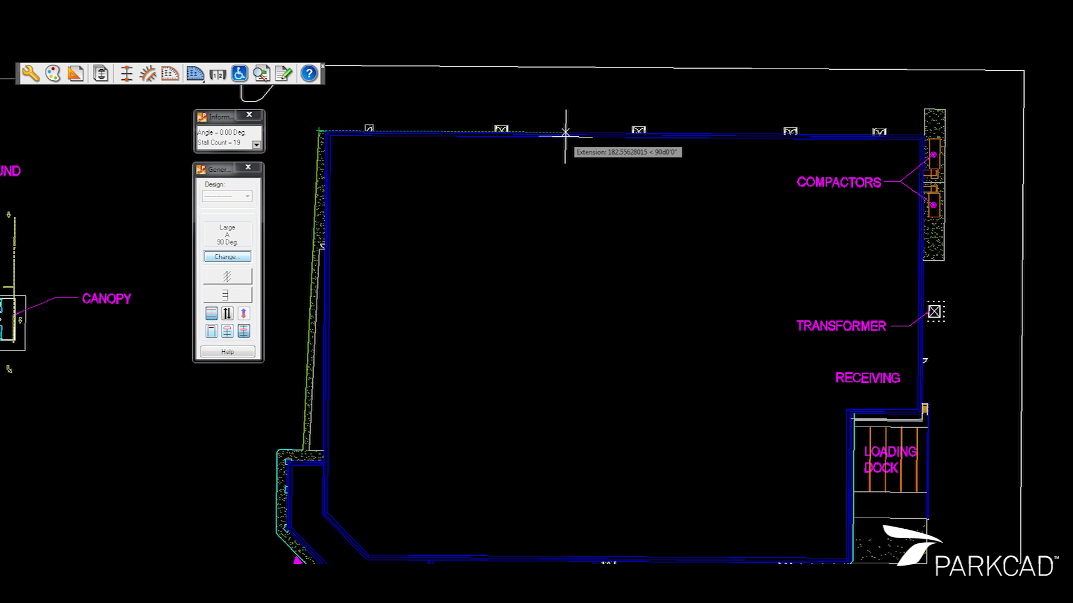
pyautogui.click(210, 268)
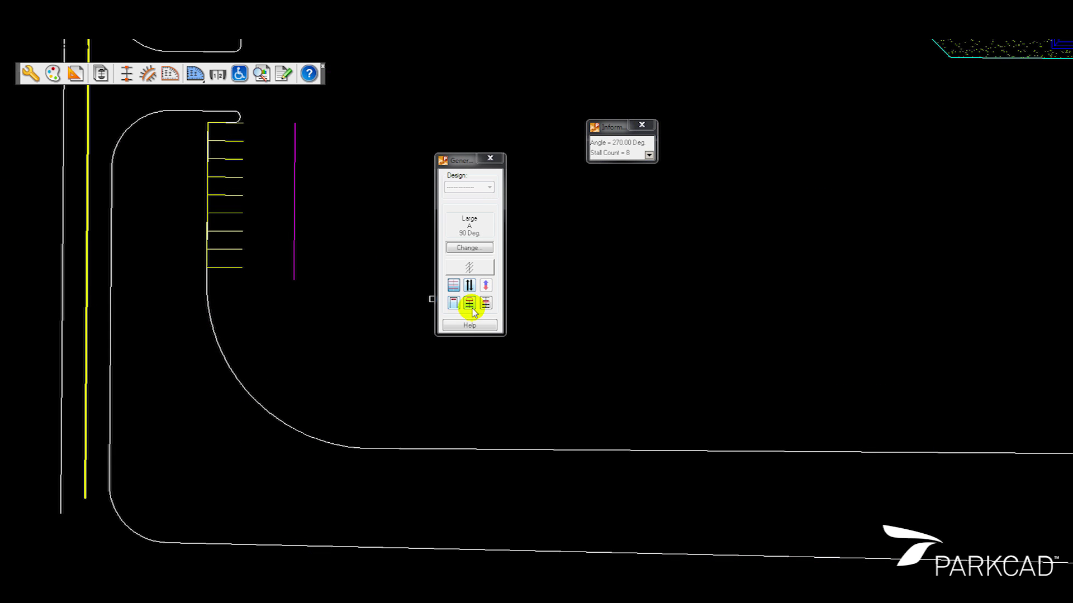
pyautogui.click(210, 328)
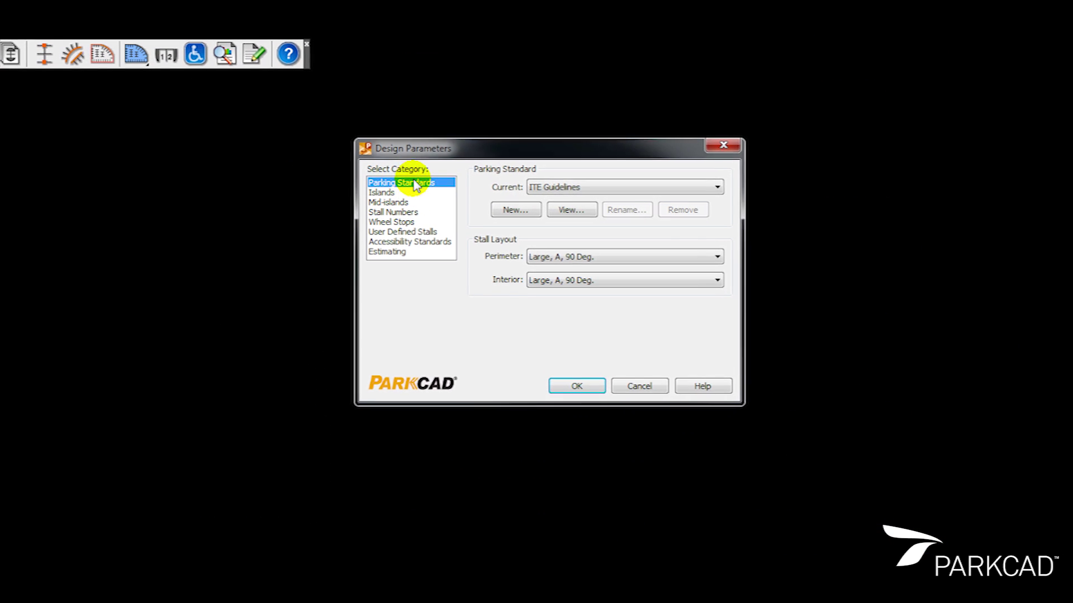
# Keep ITE Guidelines as the parking standard and view its stall layout table.
pyautogui.click(662, 189)
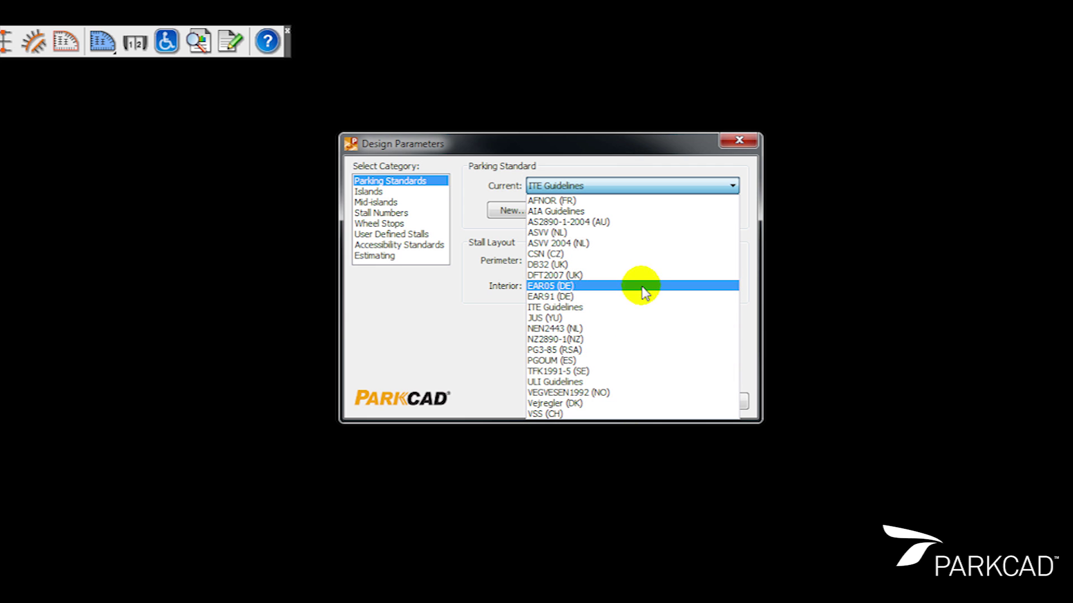
pyautogui.click(638, 312)
pyautogui.click(584, 220)
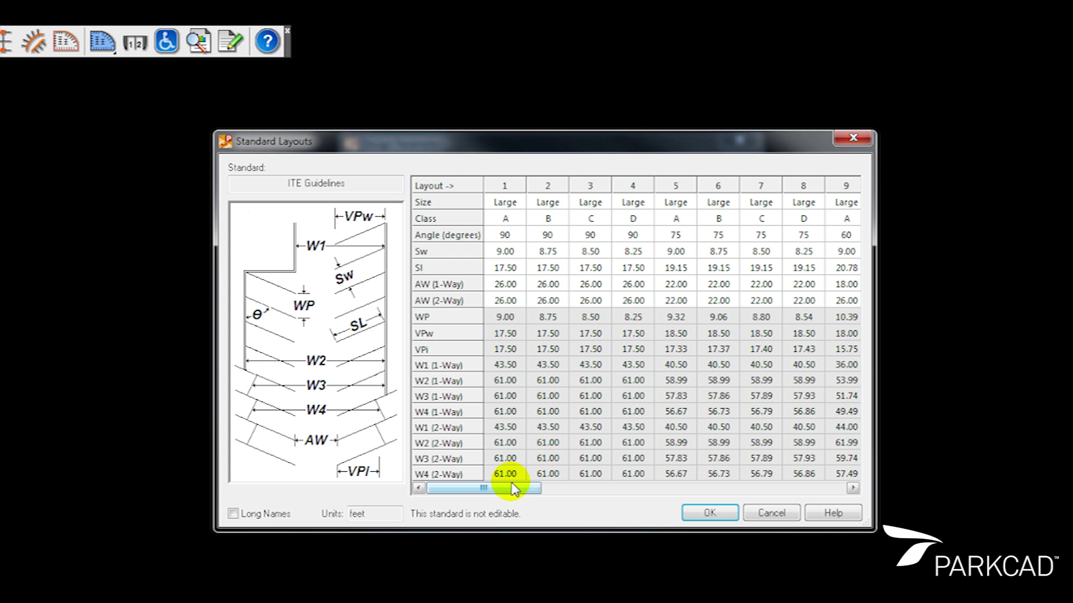
pyautogui.moveTo(483, 488); pyautogui.dragTo(621, 503)
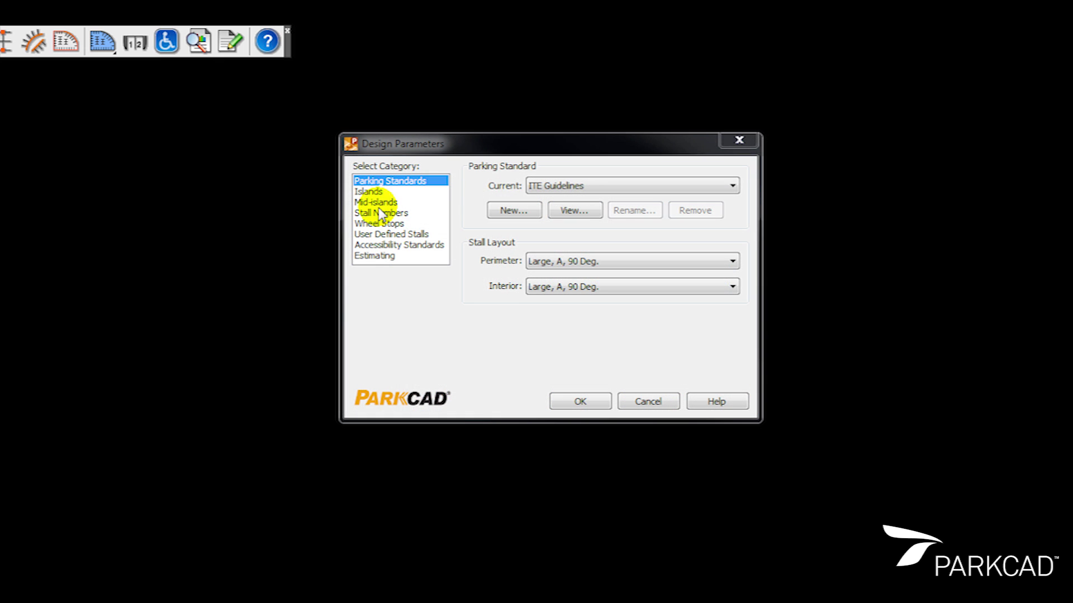
# Review the island, mid-island, stall number, wheel stop, user-defined, accessibility and estimating settings.
pyautogui.click(369, 193)
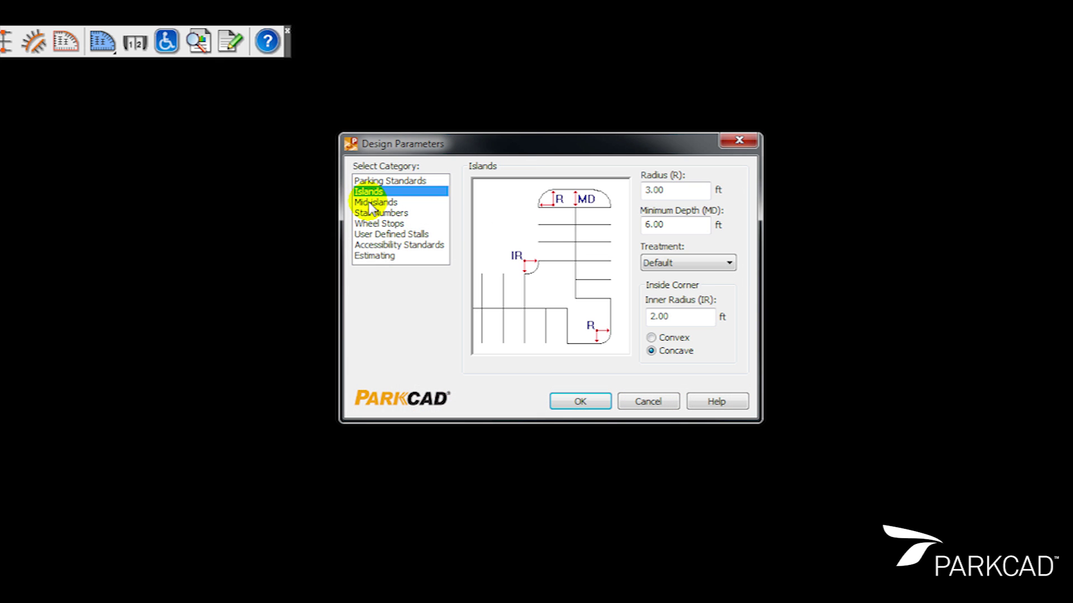
pyautogui.click(371, 203)
pyautogui.click(373, 213)
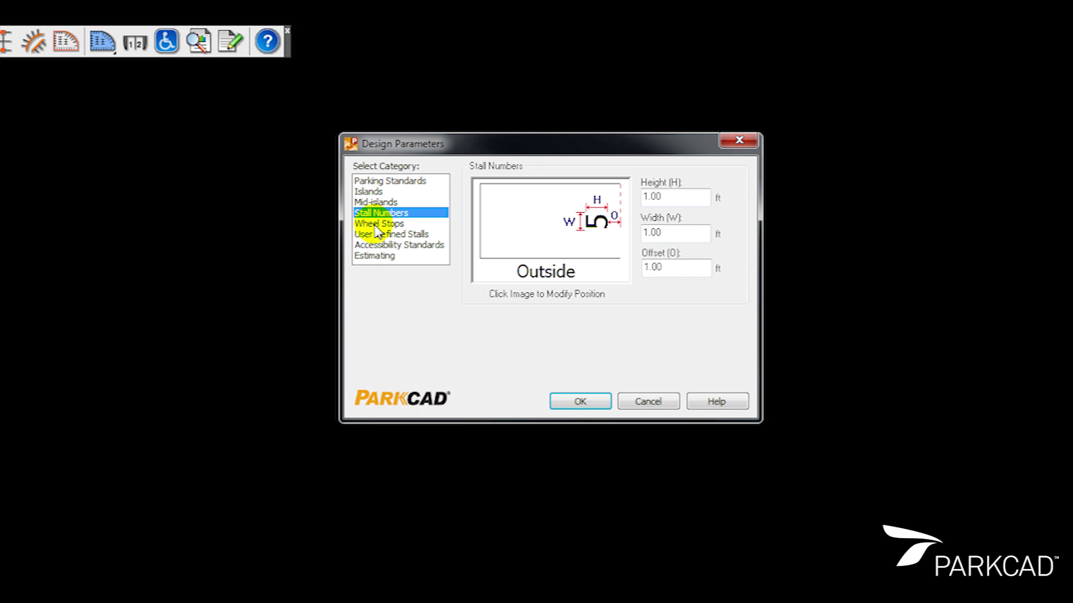
pyautogui.click(375, 225)
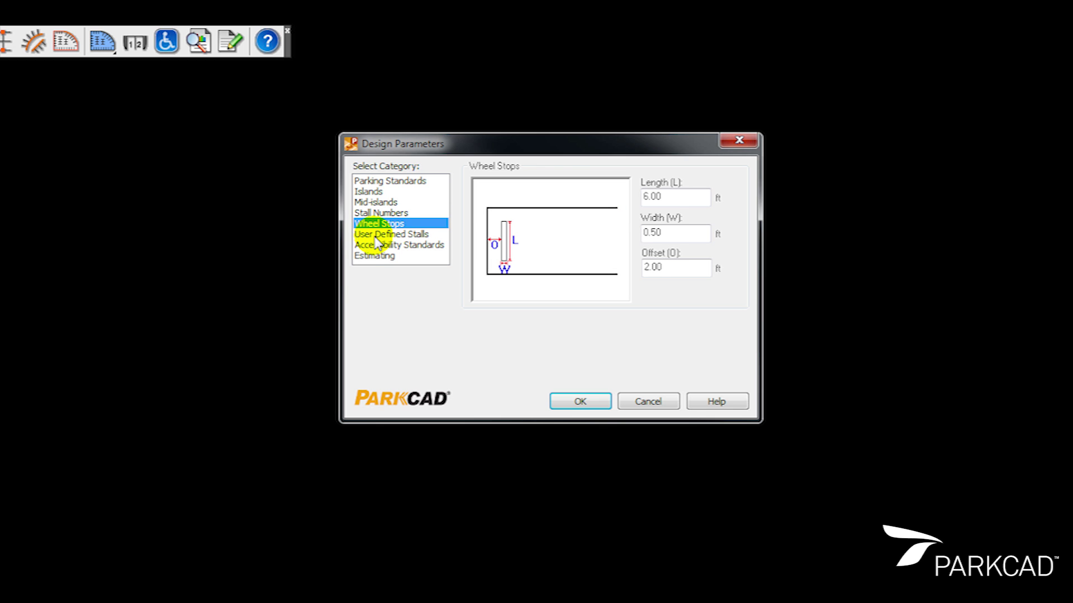
pyautogui.click(376, 236)
pyautogui.click(371, 246)
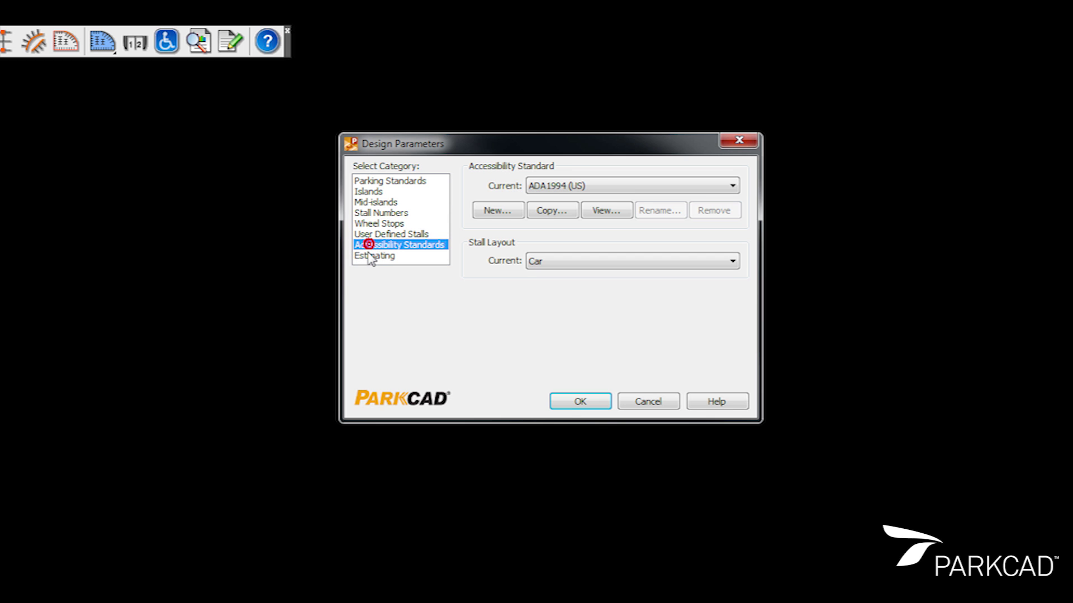
pyautogui.click(369, 257)
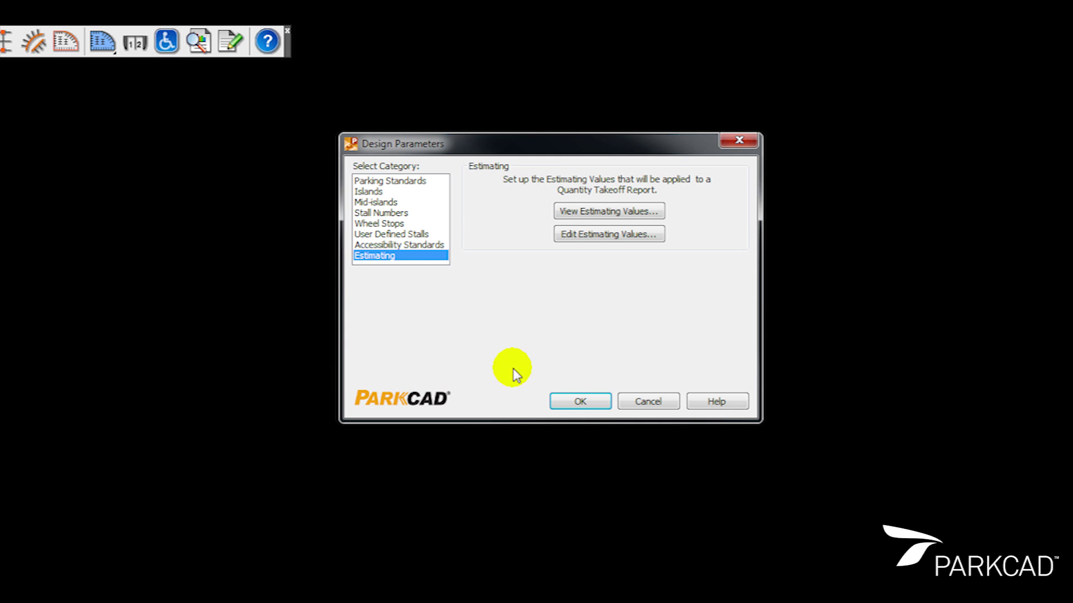
# Accept the design parameters and draw a two-segment stall row with stalls on both sides.
pyautogui.click(578, 402)
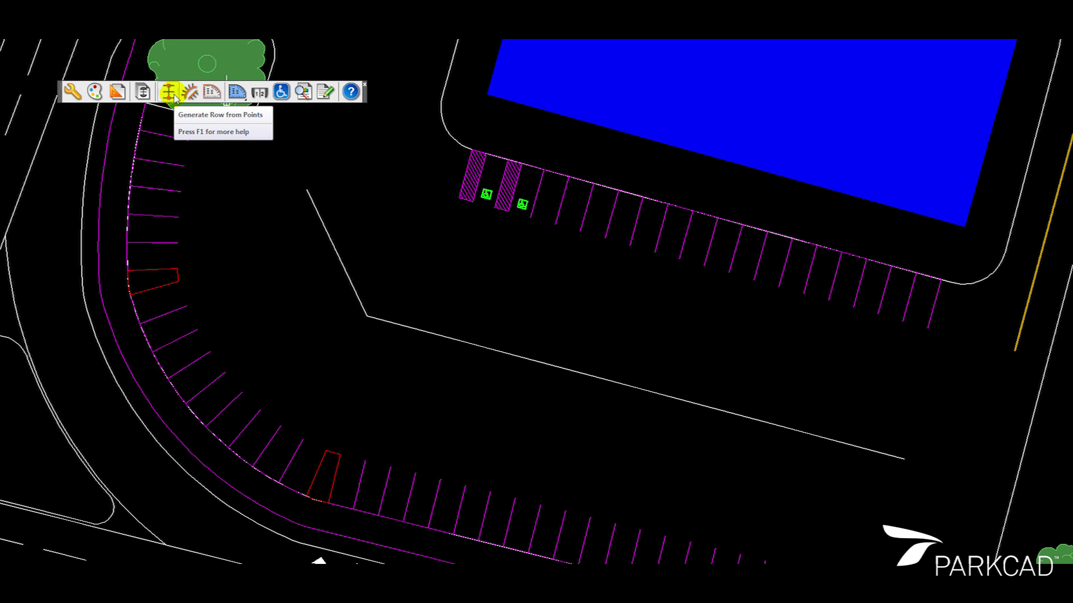
pyautogui.click(174, 94)
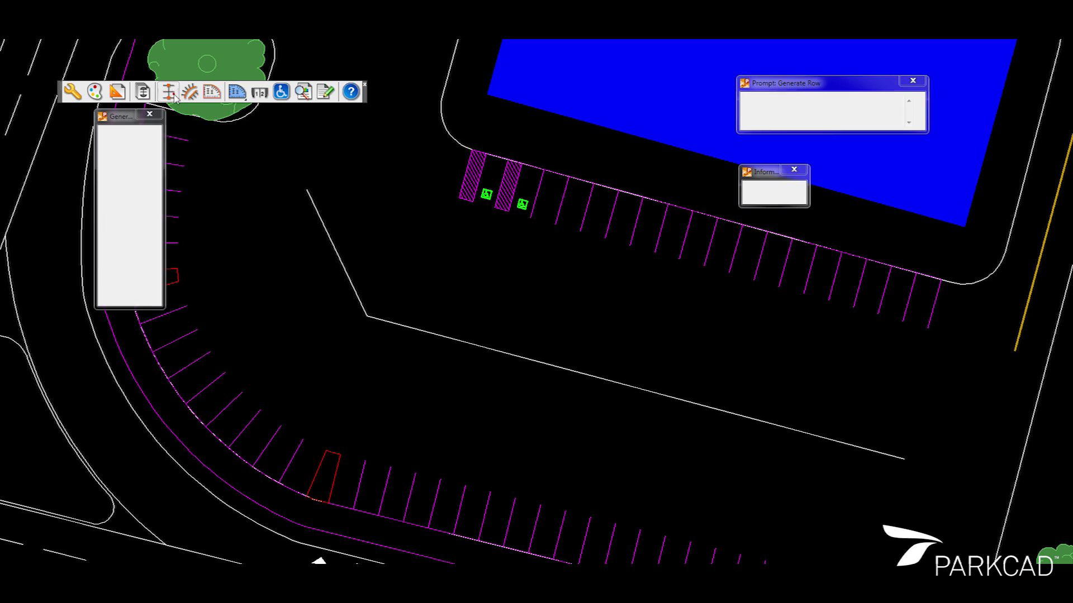
pyautogui.click(120, 240)
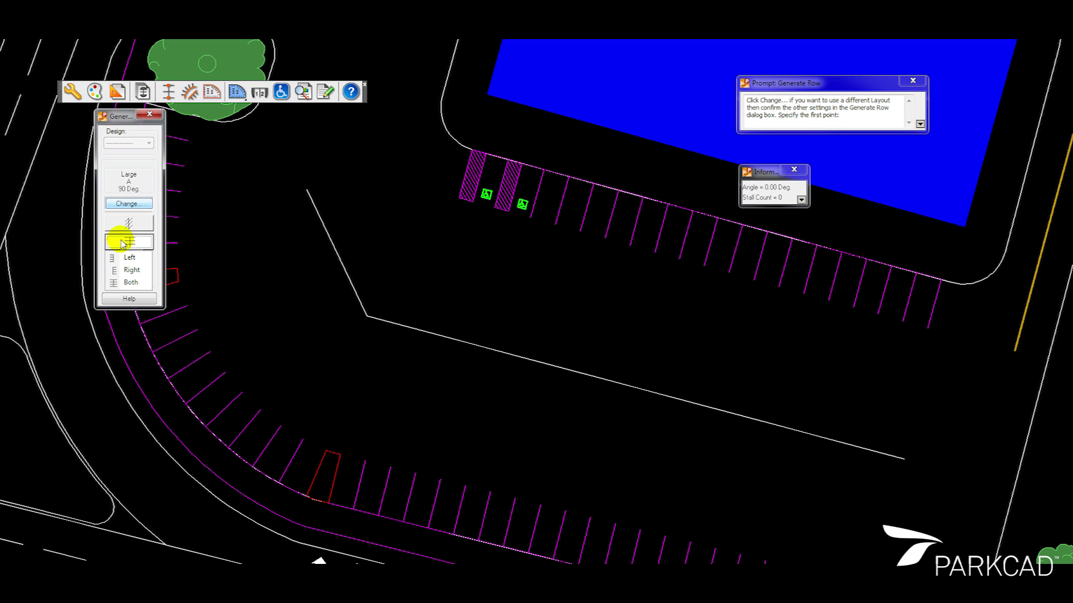
pyautogui.click(123, 283)
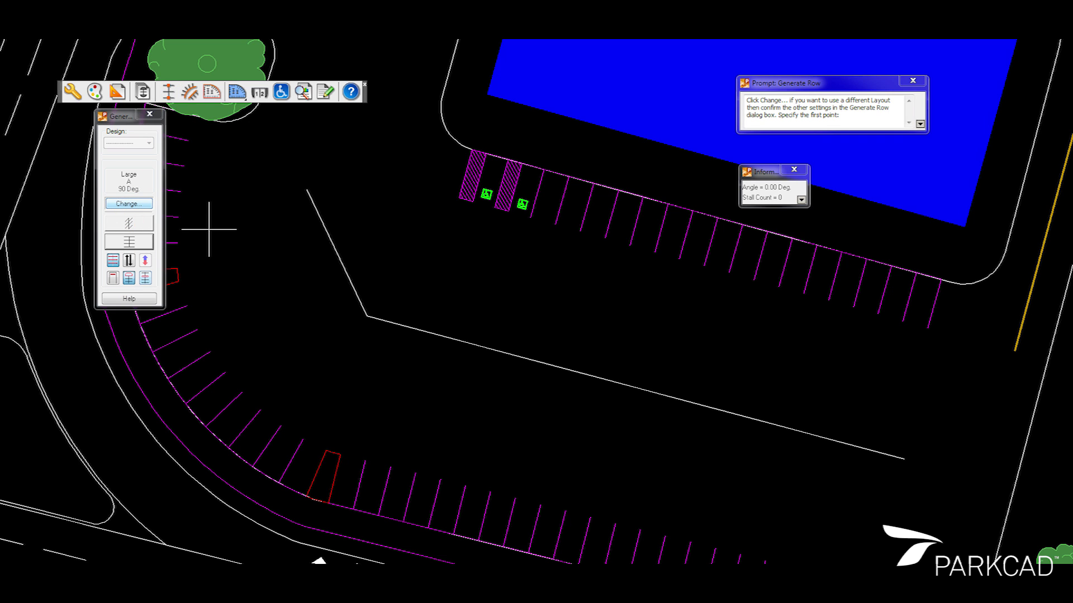
pyautogui.click(307, 190)
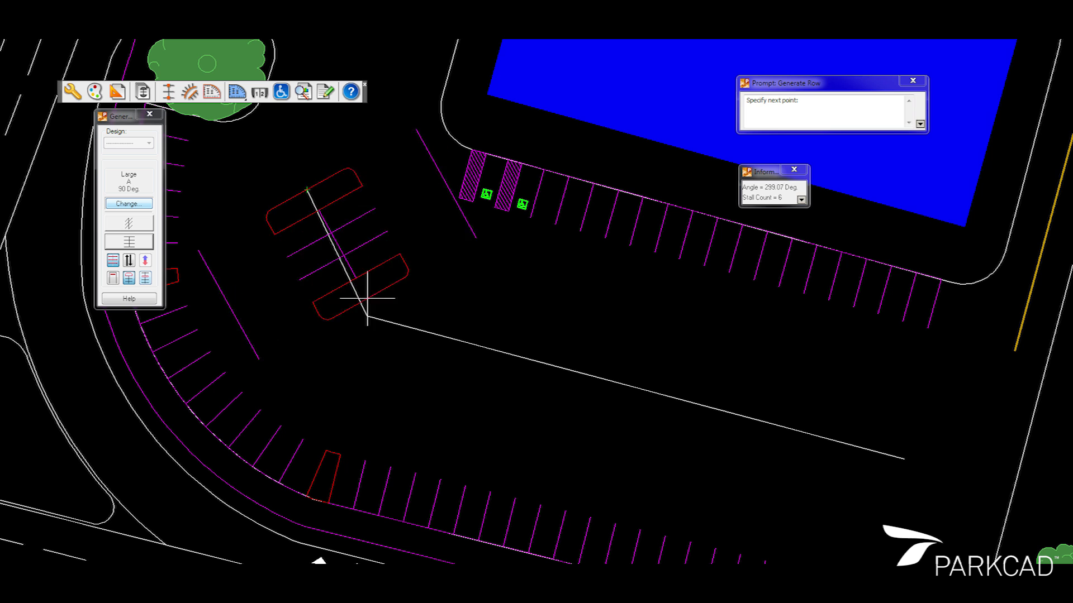
pyautogui.click(414, 320)
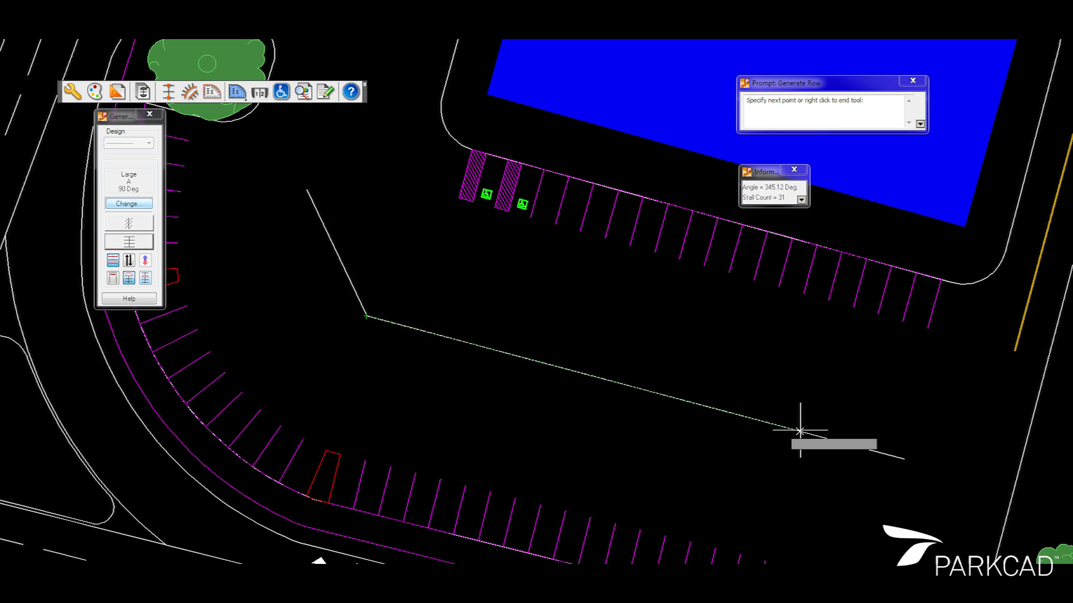
pyautogui.rightClick(904, 459)
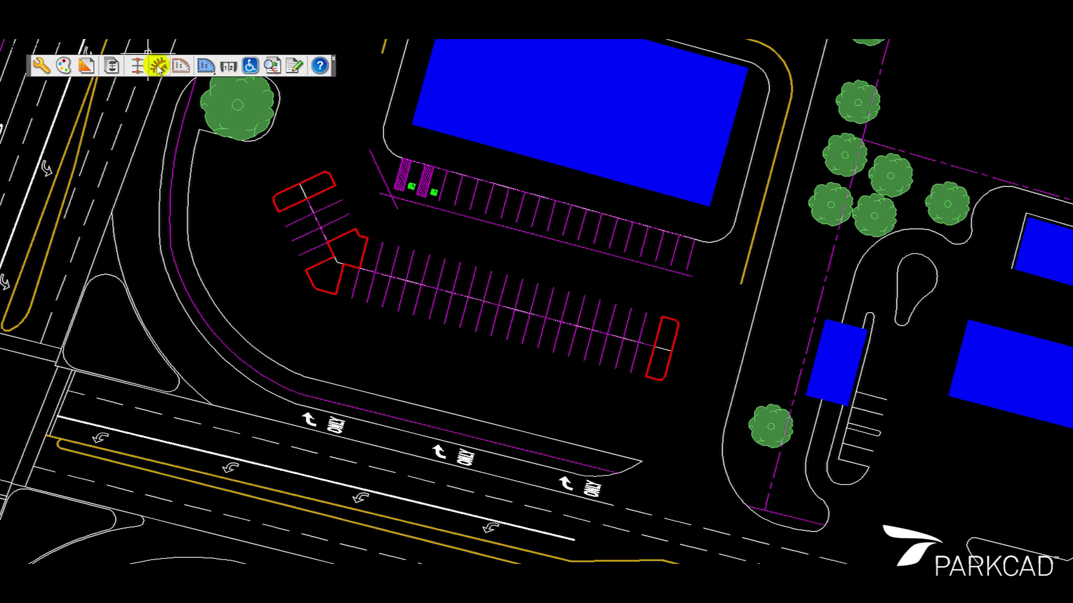
# Generate single-sided rows: six stalls along the curb, then along the curved and lower curbs.
pyautogui.click(158, 67)
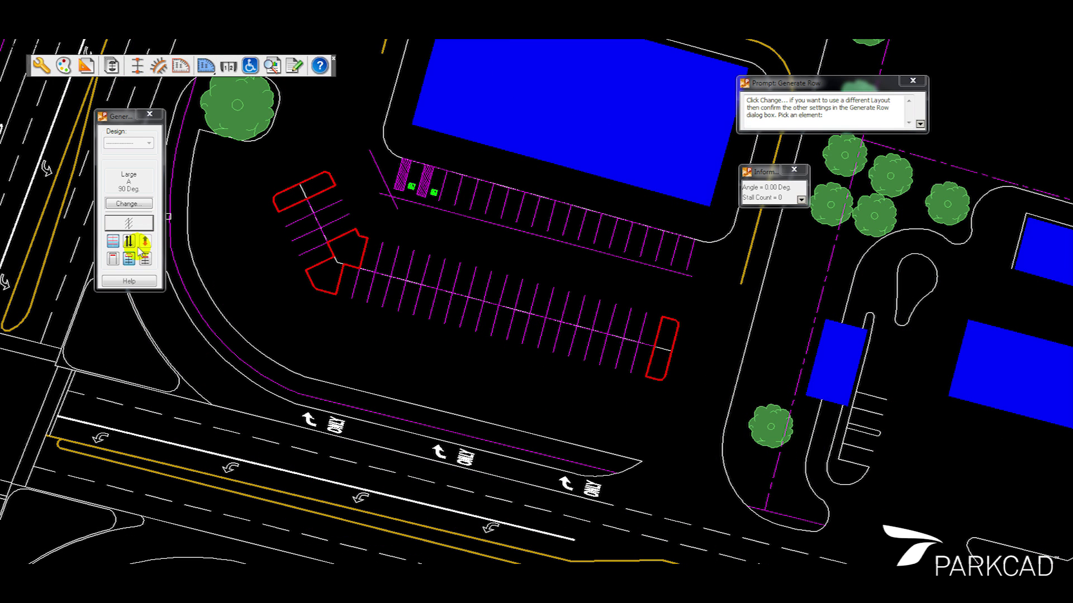
pyautogui.click(191, 160)
pyautogui.click(217, 274)
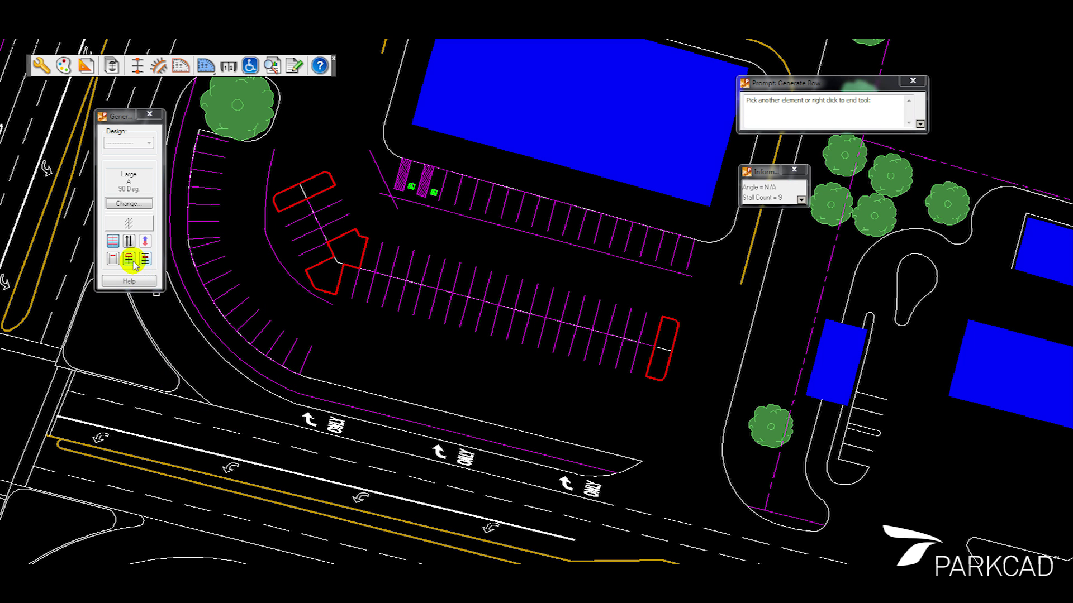
pyautogui.click(344, 368)
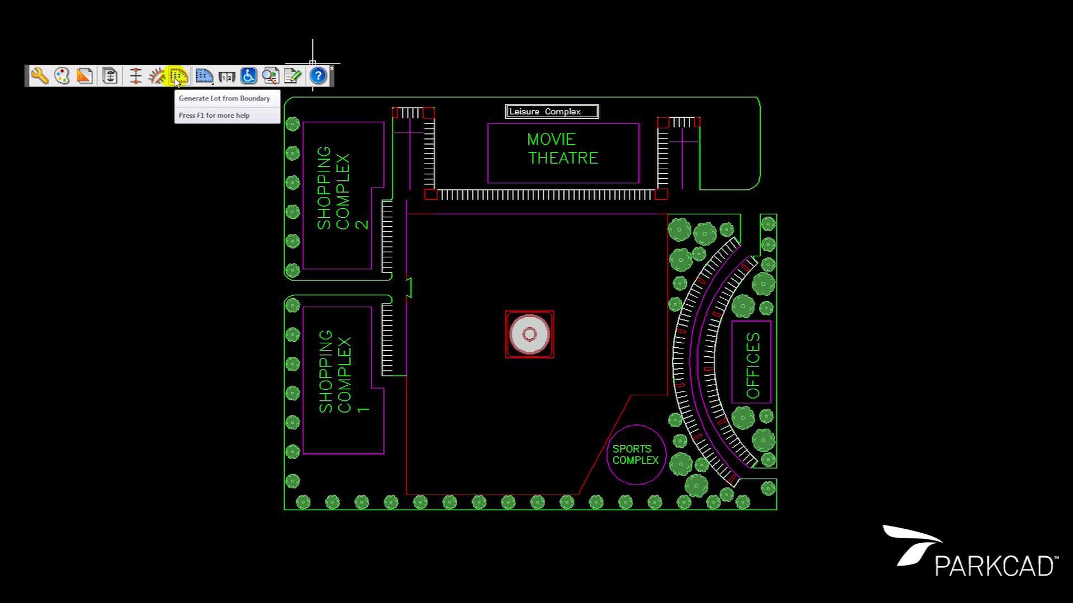
# Use Generate Lot inside the central lot boundary to create its parking rows.
pyautogui.click(177, 78)
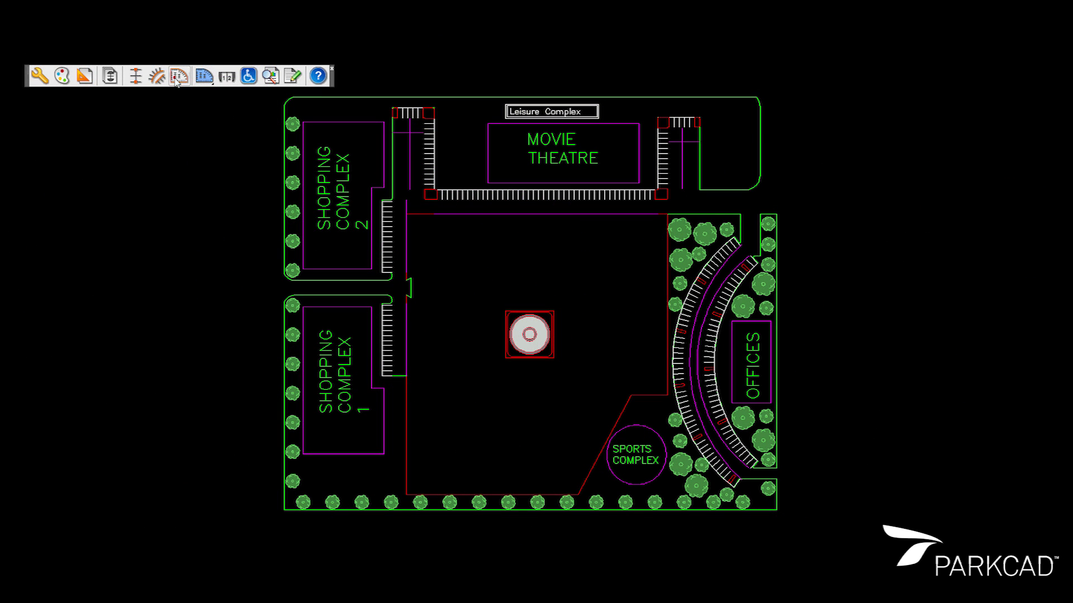
pyautogui.click(495, 268)
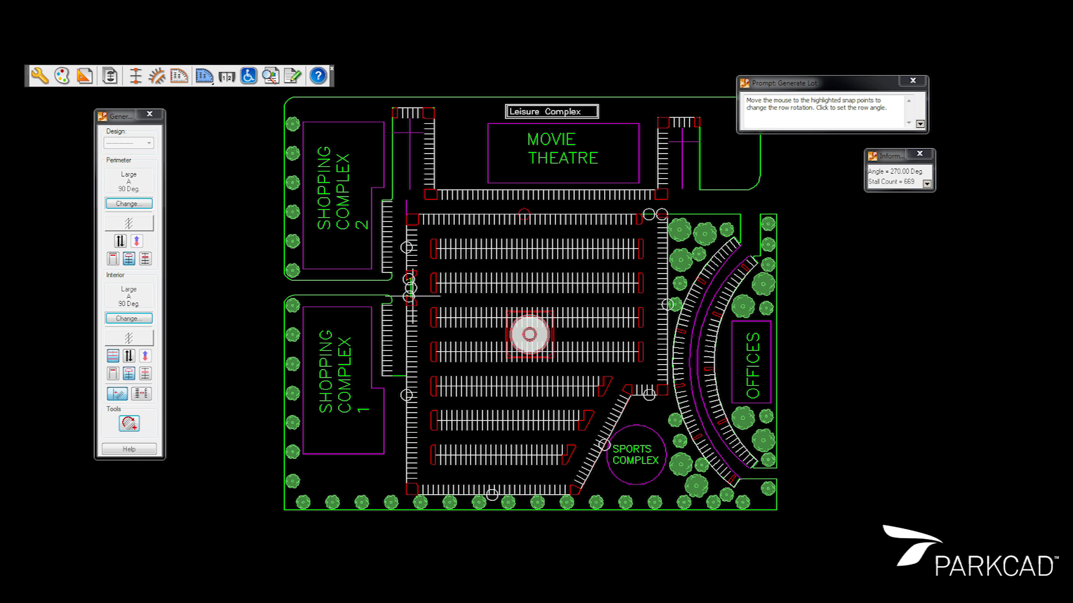
pyautogui.click(130, 423)
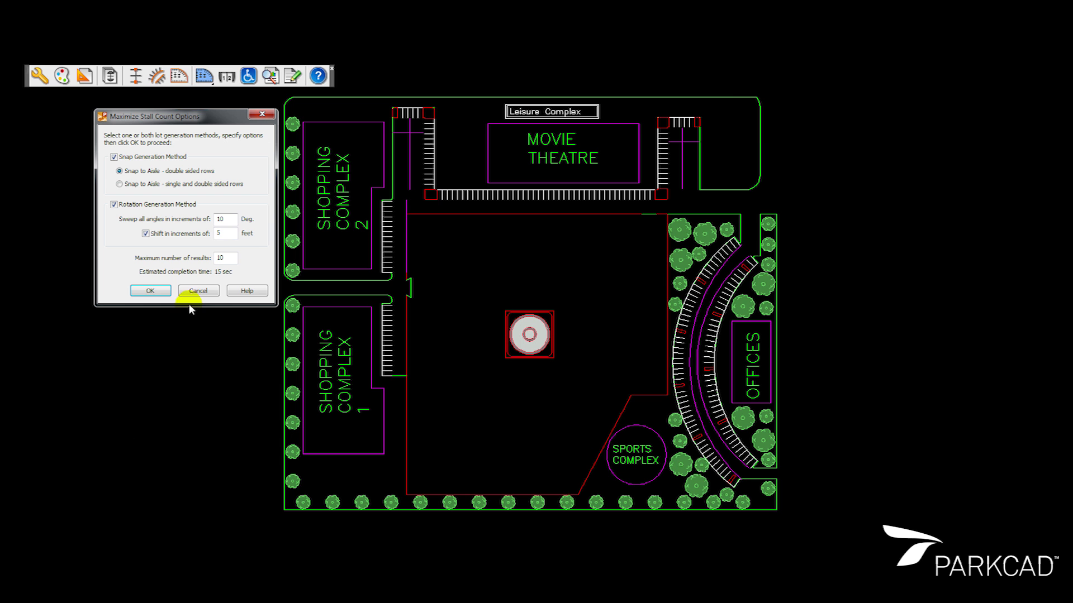
# Maximize stall count, compare the 667, 649 and 645 alternatives, then draw the 669-stall layout.
pyautogui.click(152, 292)
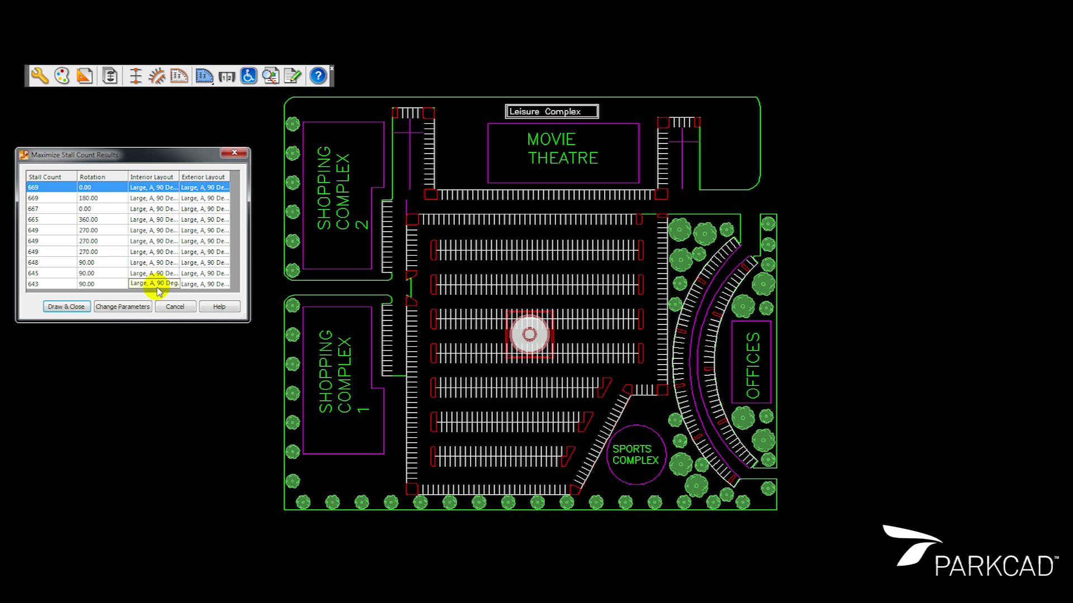
pyautogui.click(48, 208)
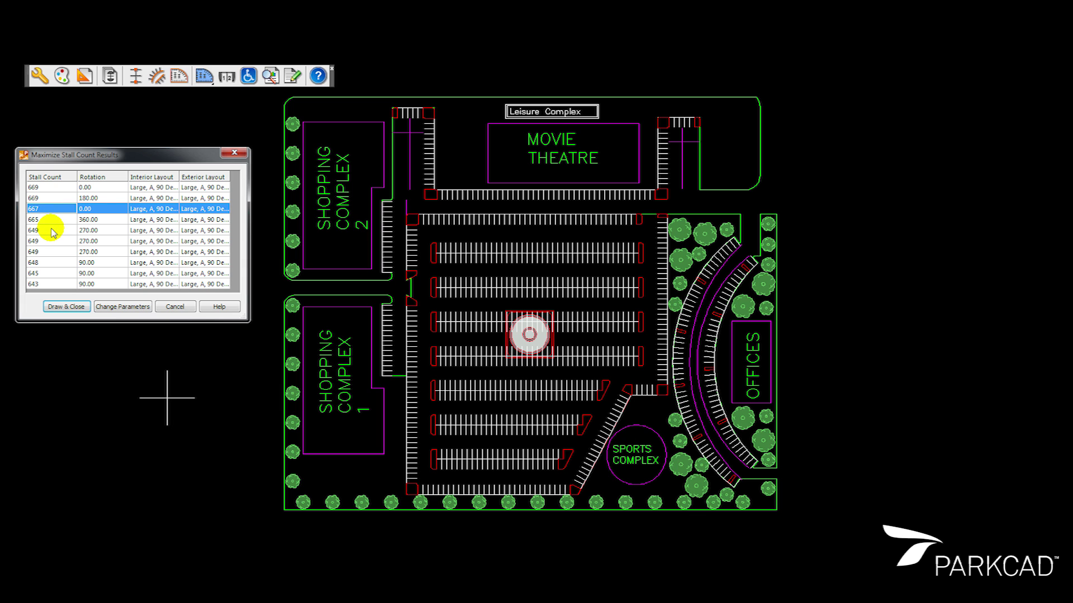
pyautogui.click(48, 230)
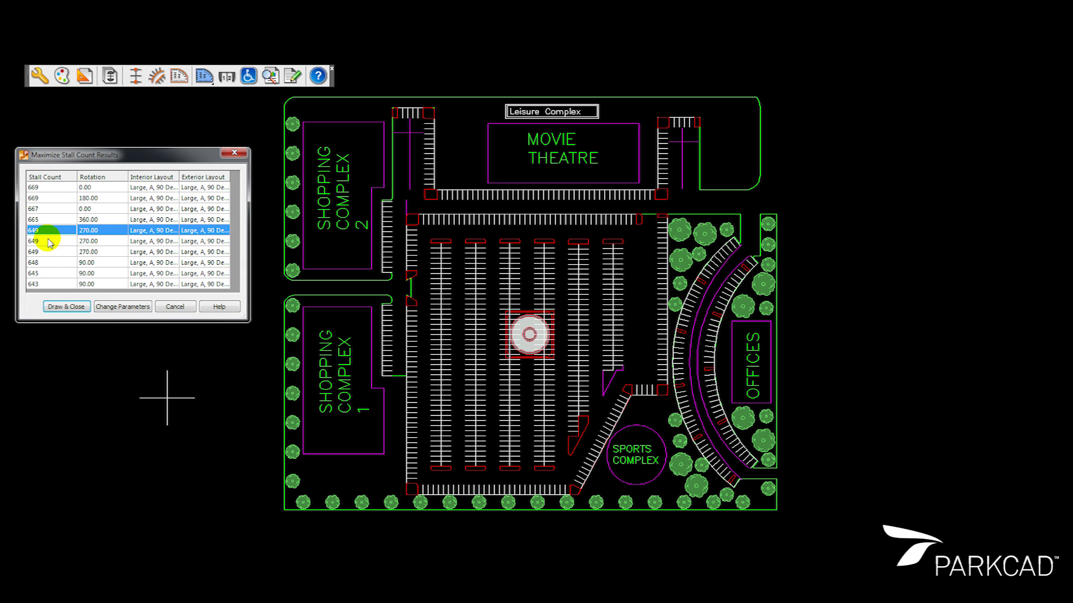
pyautogui.click(48, 252)
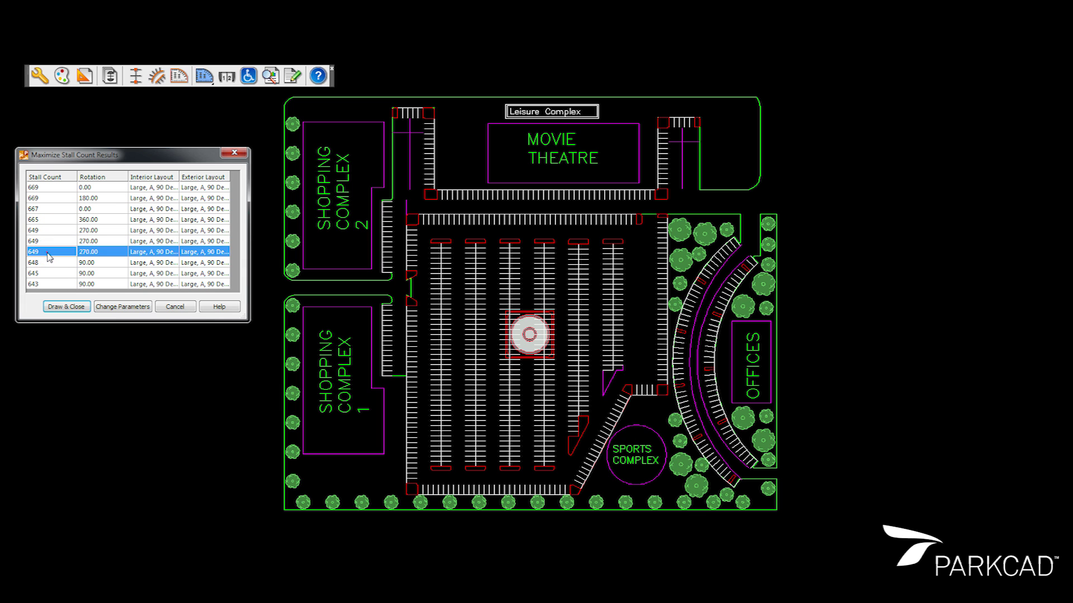
pyautogui.click(46, 274)
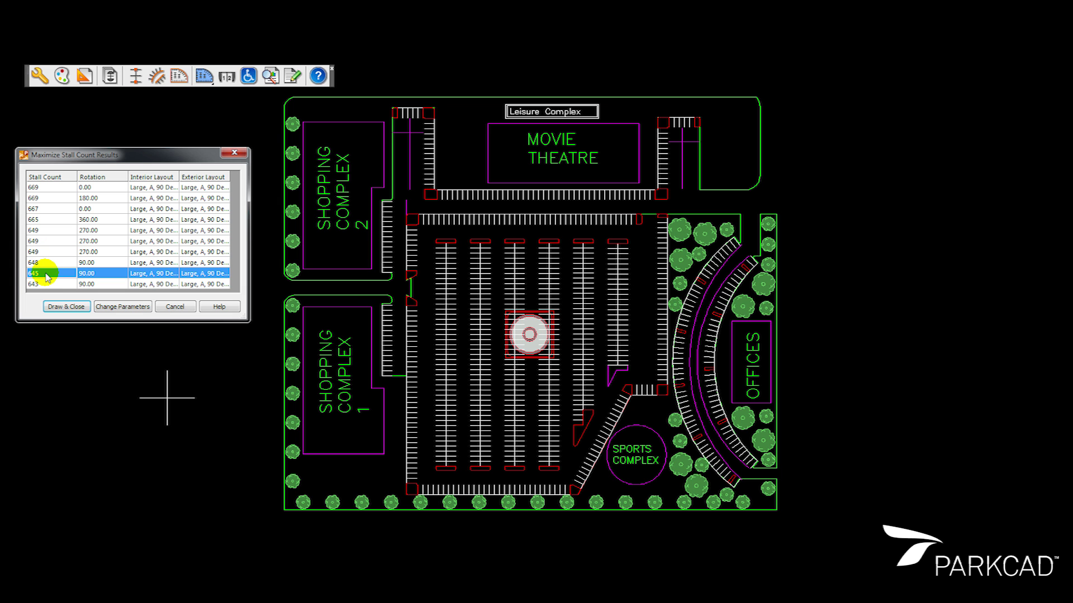
pyautogui.click(42, 187)
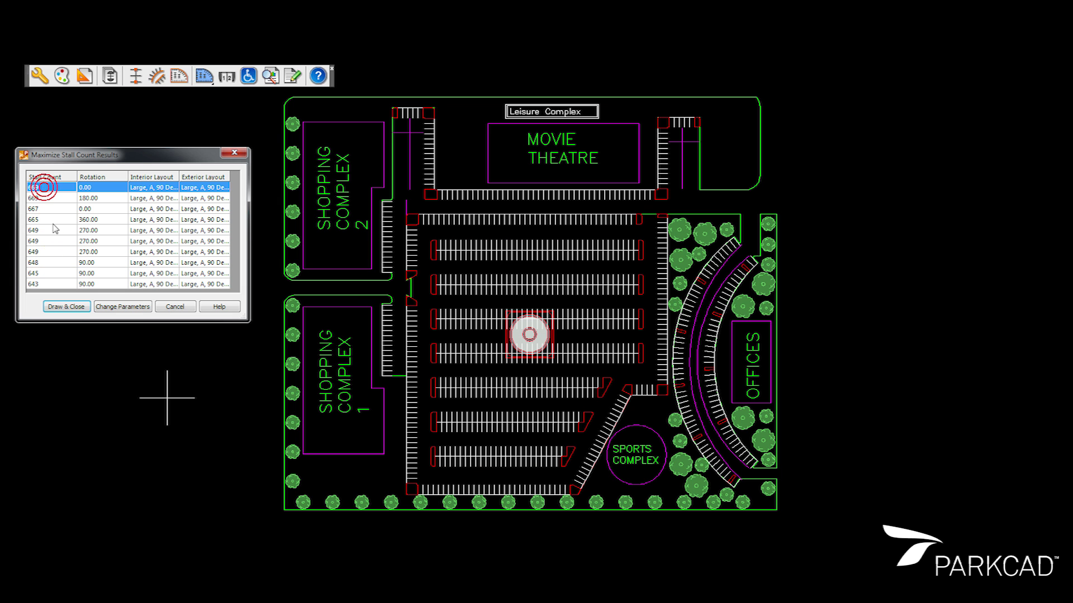
pyautogui.click(68, 306)
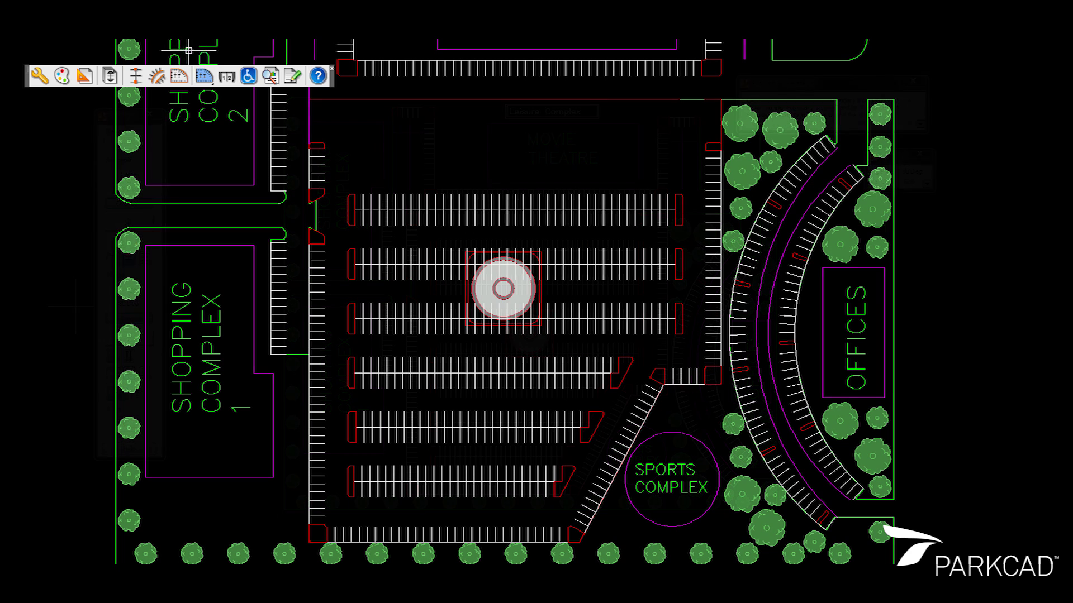
# Select the parking lot for editing, preview Minimize, then reset it.
pyautogui.click(204, 76)
pyautogui.click(391, 144)
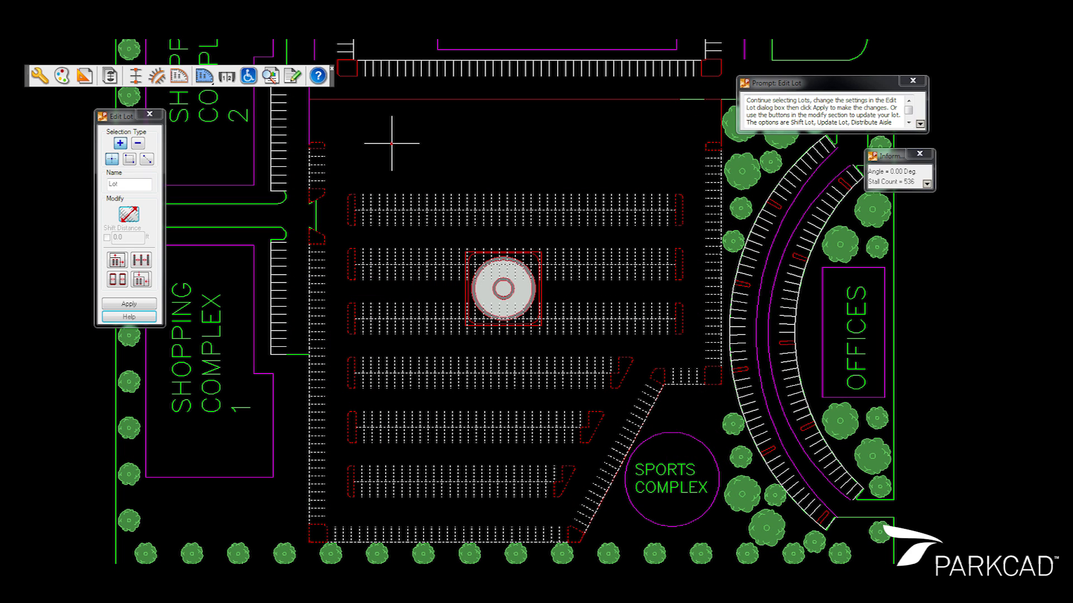
pyautogui.click(140, 280)
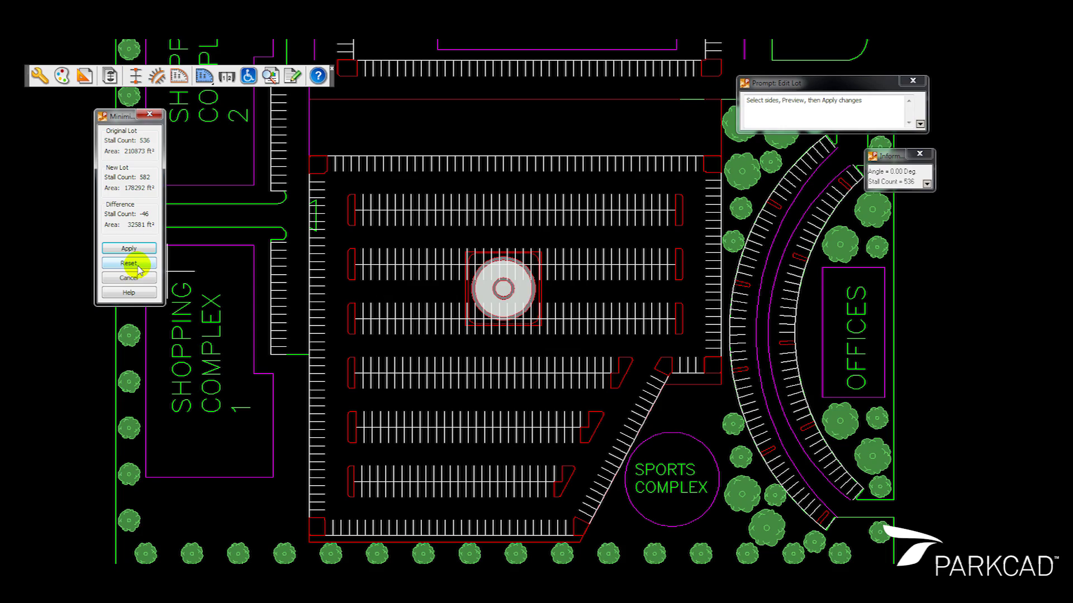
pyautogui.click(134, 265)
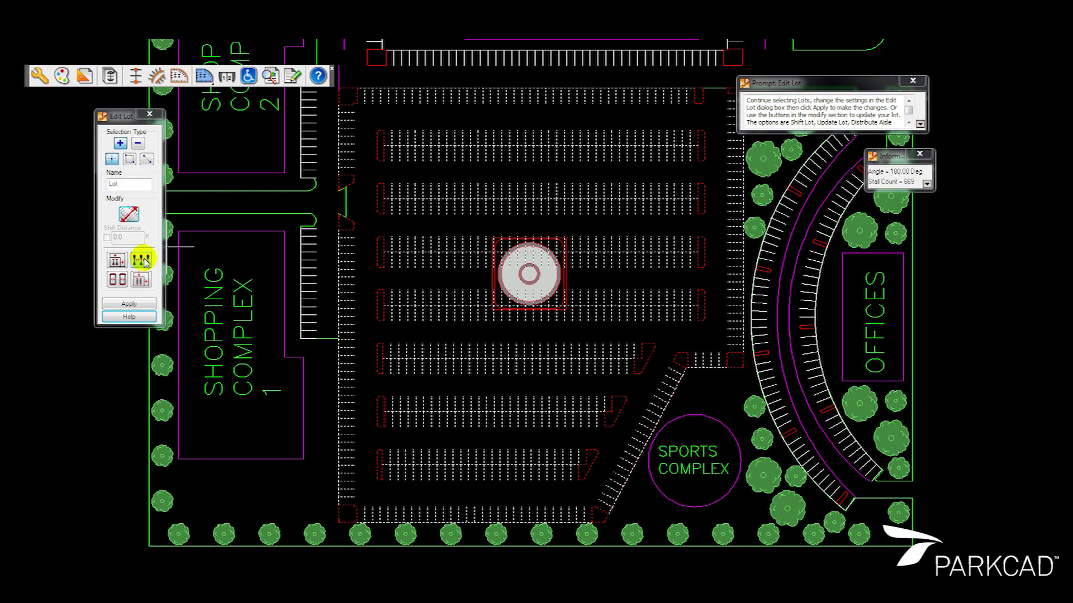
# Distribute spare aisle space evenly and apply centre paths to the chosen rows.
pyautogui.click(143, 261)
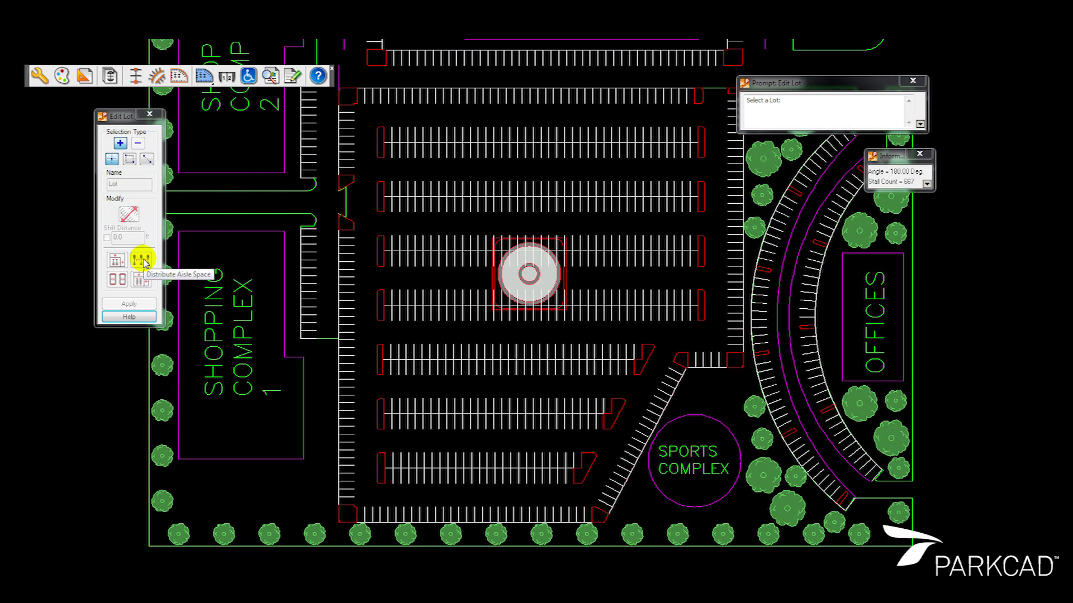
pyautogui.click(484, 419)
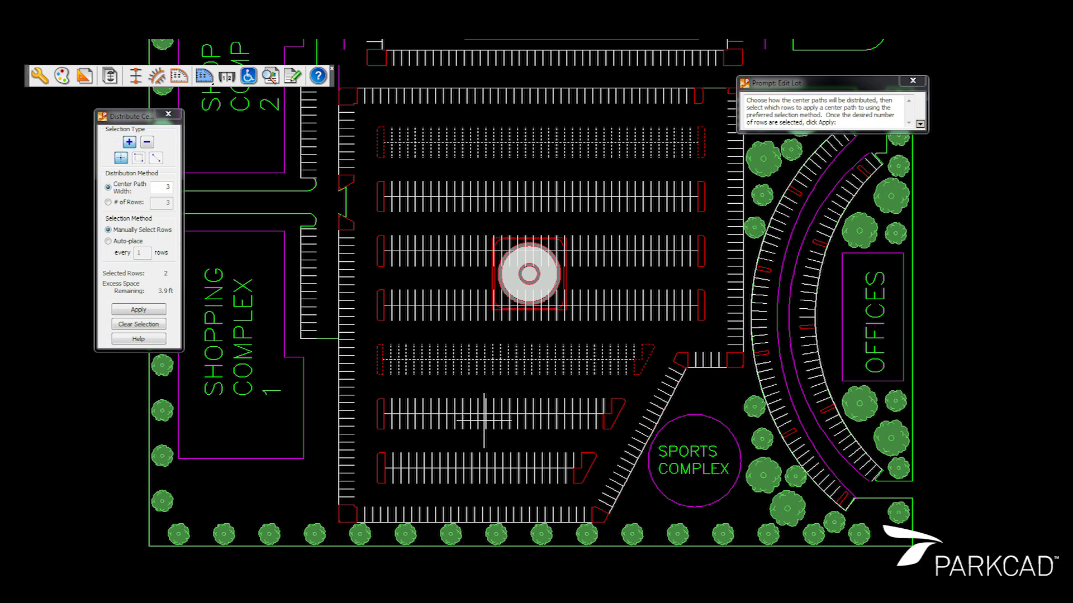
pyautogui.click(139, 310)
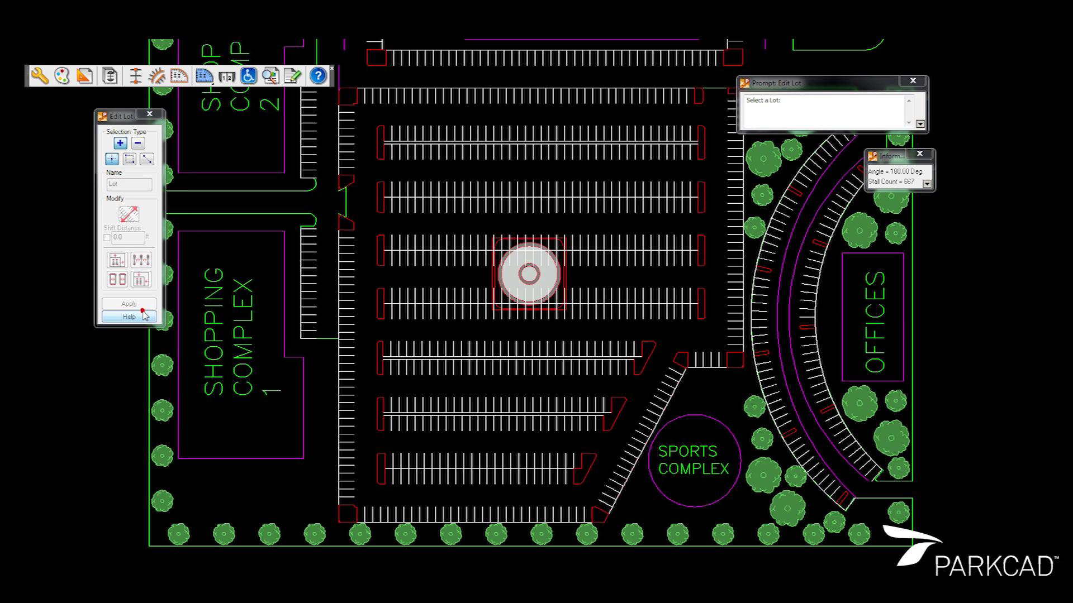
pyautogui.scroll(3, 548, 284)
# Change the selected left-end stalls to the Small stall type, 8 feet wide.
pyautogui.click(461, 215)
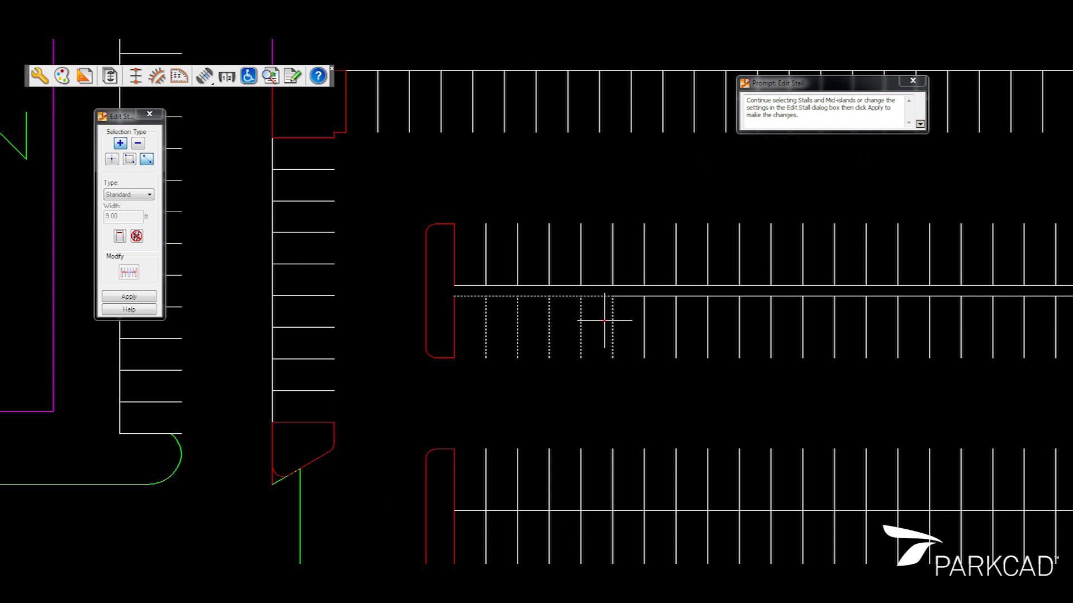
pyautogui.click(134, 194)
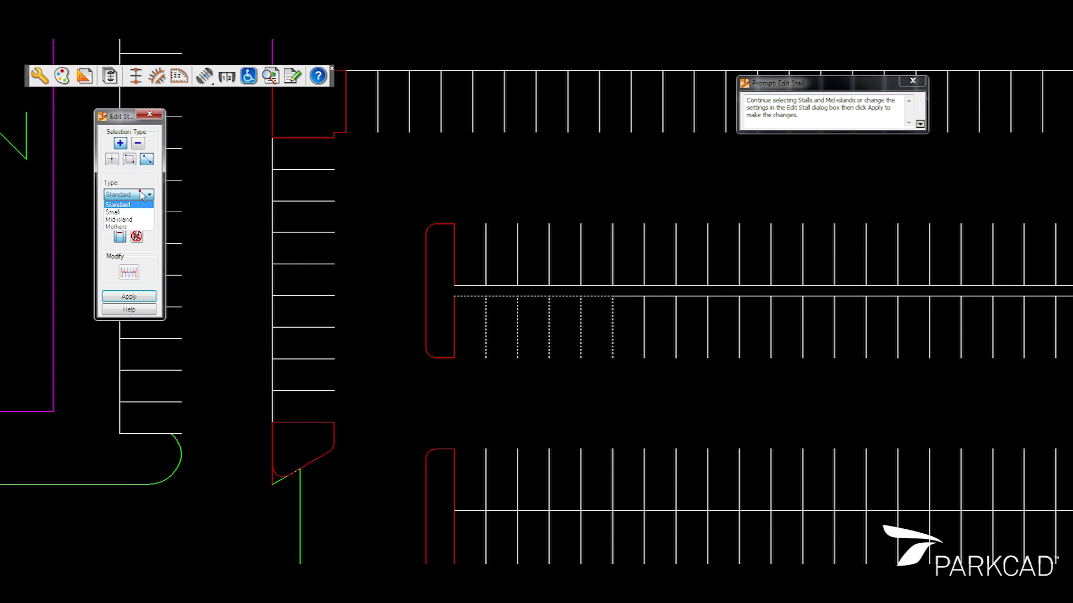
pyautogui.click(126, 211)
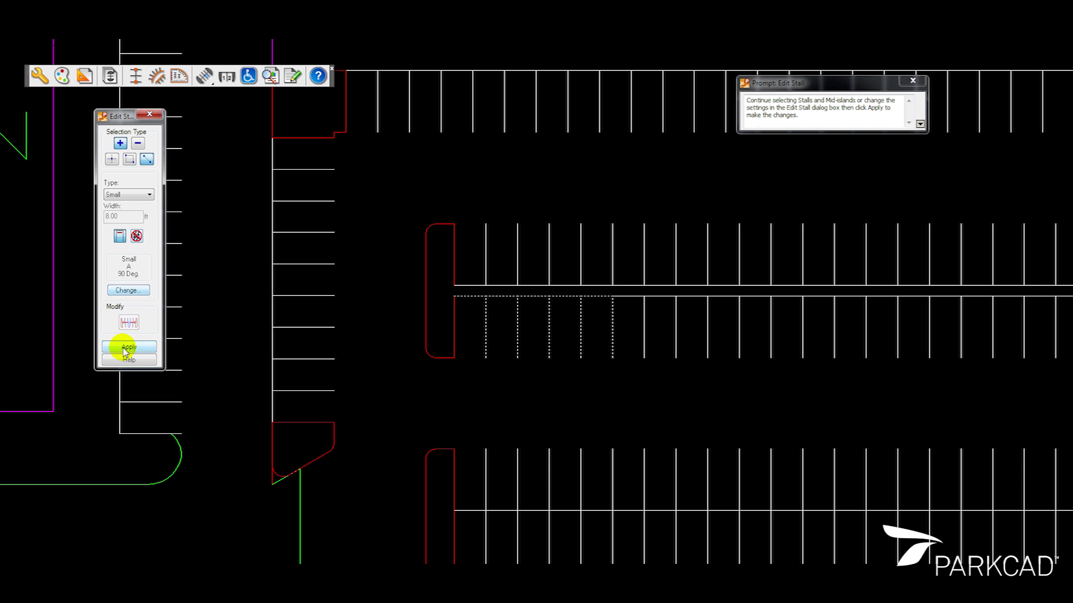
pyautogui.click(123, 348)
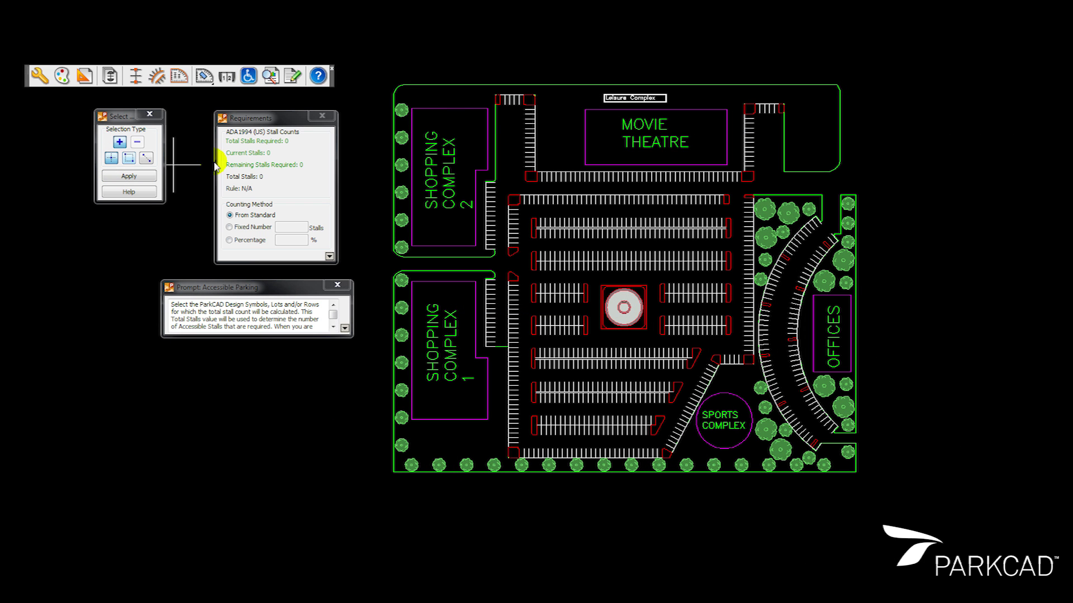
# Add the Movie Theatre, curved, central and left rows to the accessible stall count.
pyautogui.click(552, 177)
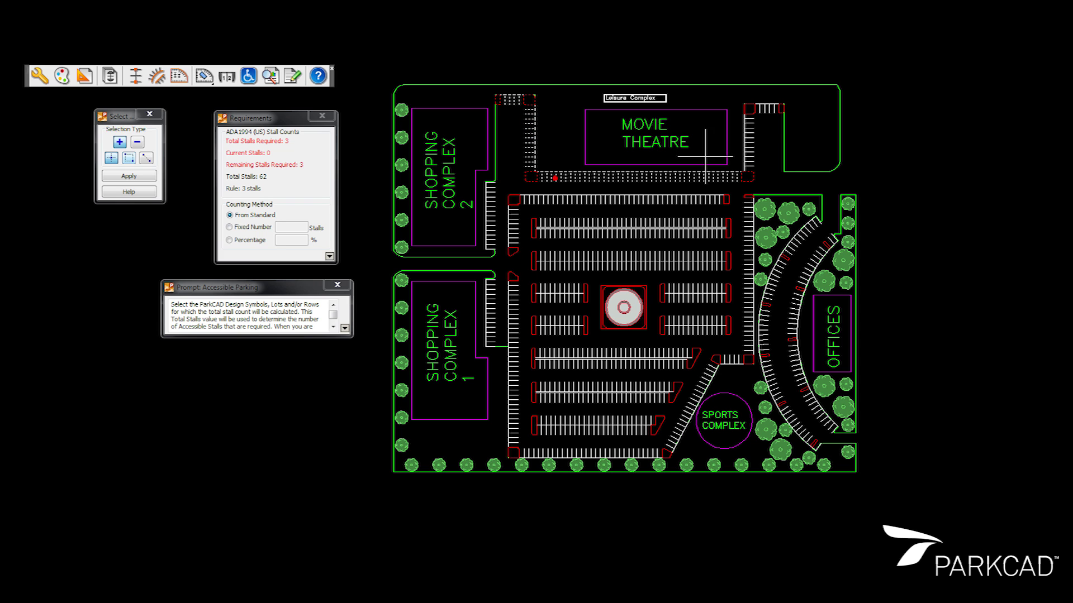
pyautogui.click(795, 233)
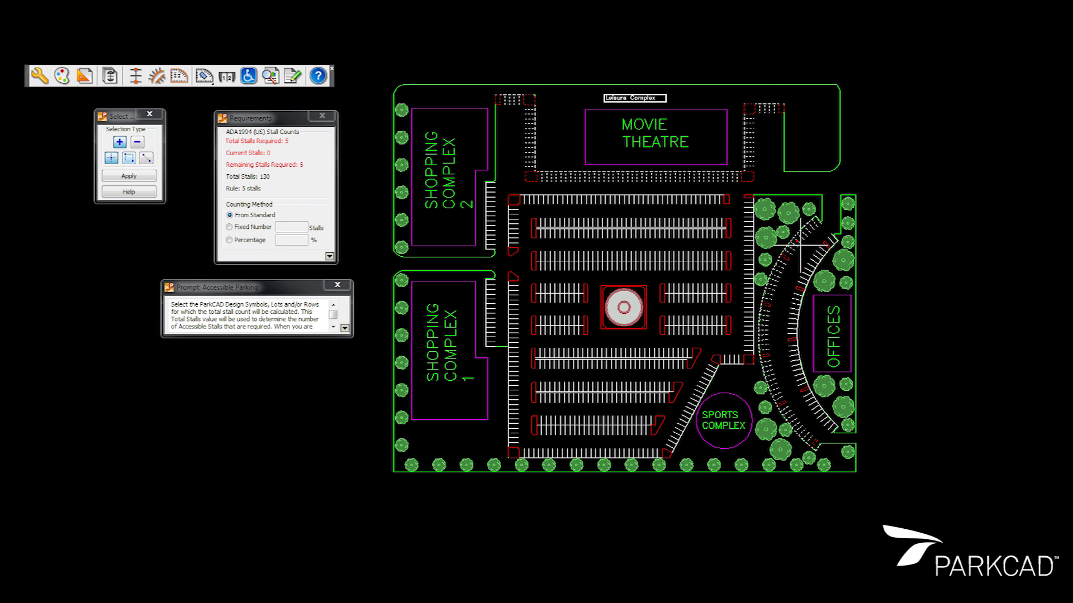
pyautogui.click(805, 268)
pyautogui.click(602, 413)
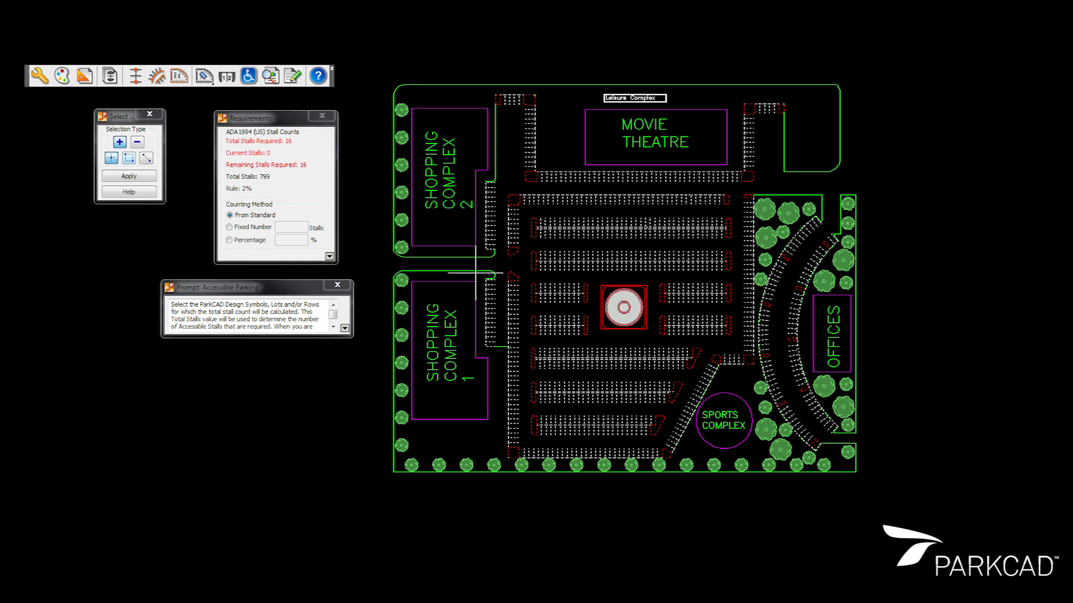
# Convert stalls near Shopping Complex 1, the Movie Theatre and central lot to accessible, meeting 16 required.
pyautogui.click(134, 176)
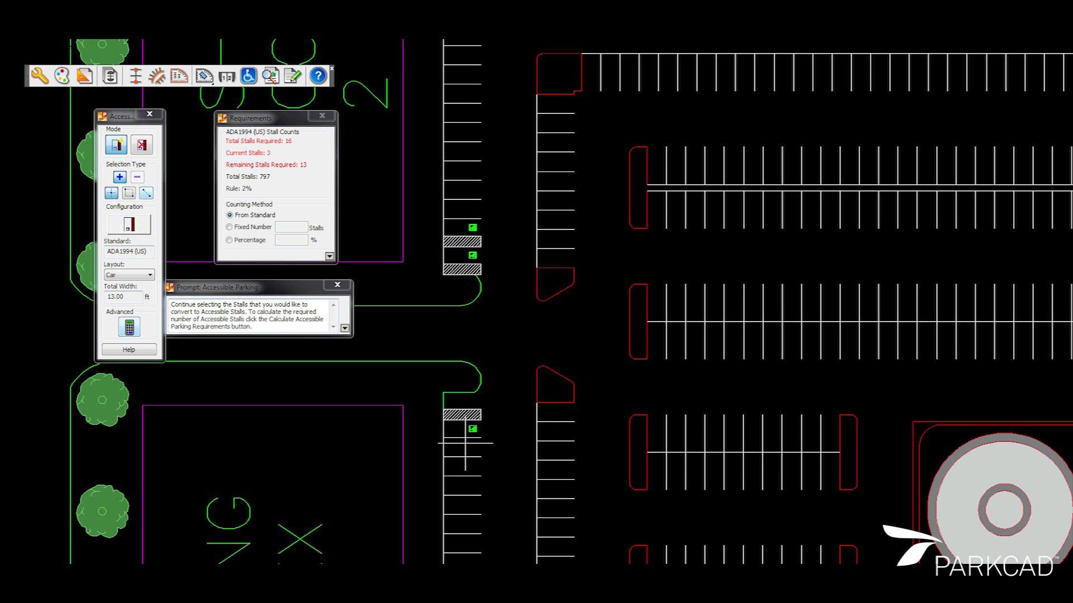
pyautogui.click(465, 444)
pyautogui.click(470, 469)
pyautogui.moveTo(479, 467); pyautogui.dragTo(488, 352, button='middle')
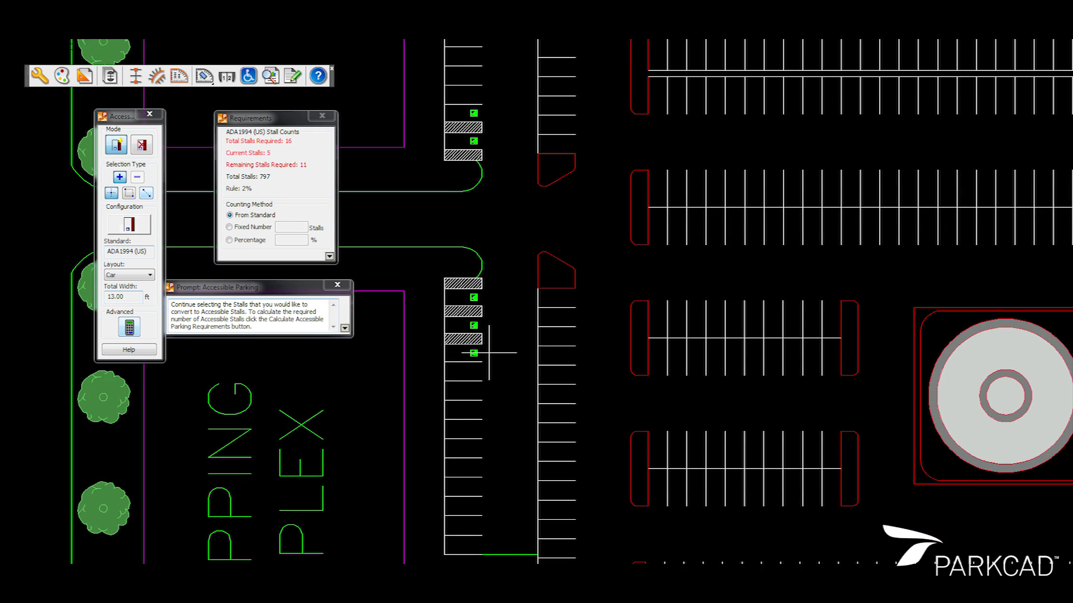
pyautogui.click(856, 311)
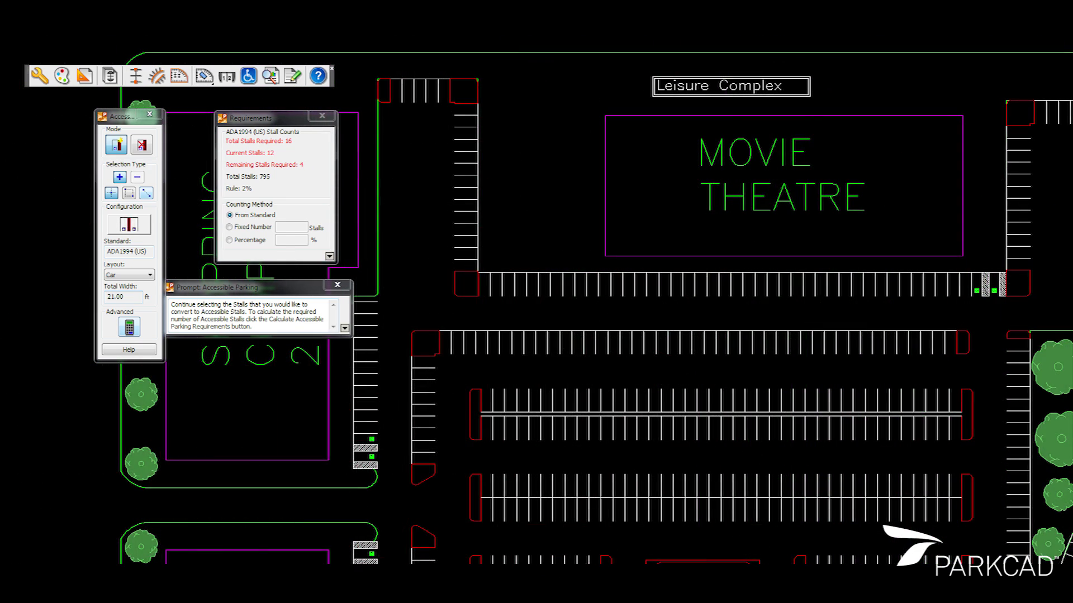
pyautogui.click(518, 286)
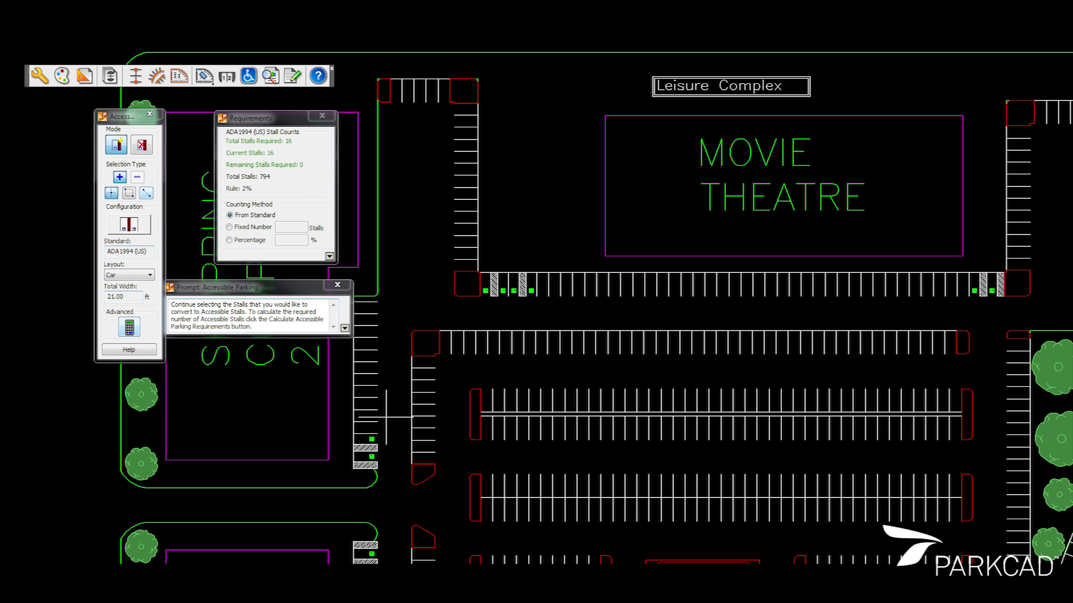
pyautogui.moveTo(386, 417); pyautogui.dragTo(438, 272, button='middle')
pyautogui.click(431, 270)
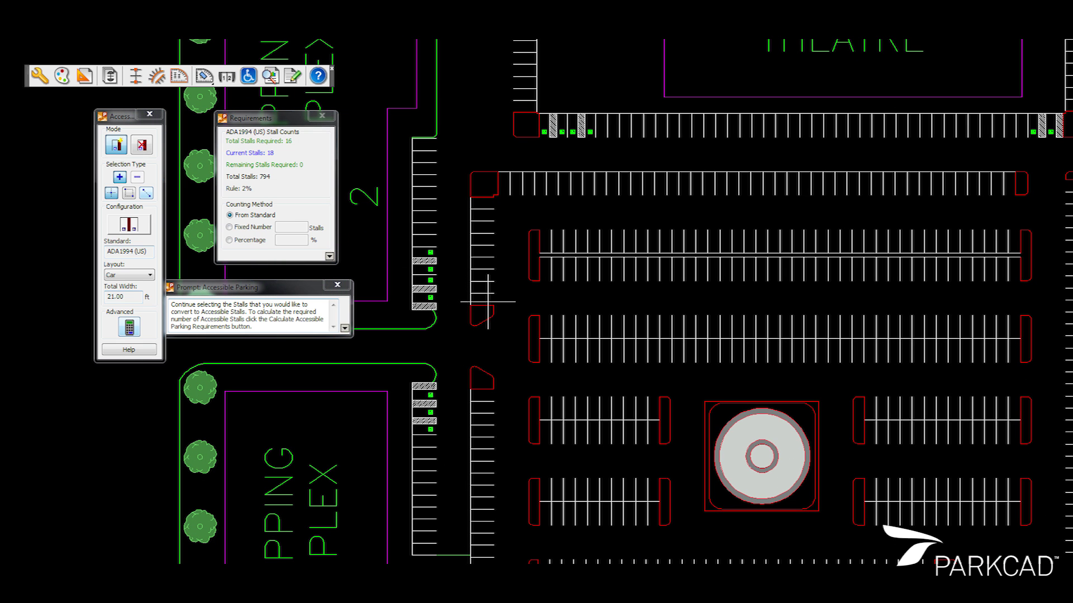
pyautogui.click(436, 450)
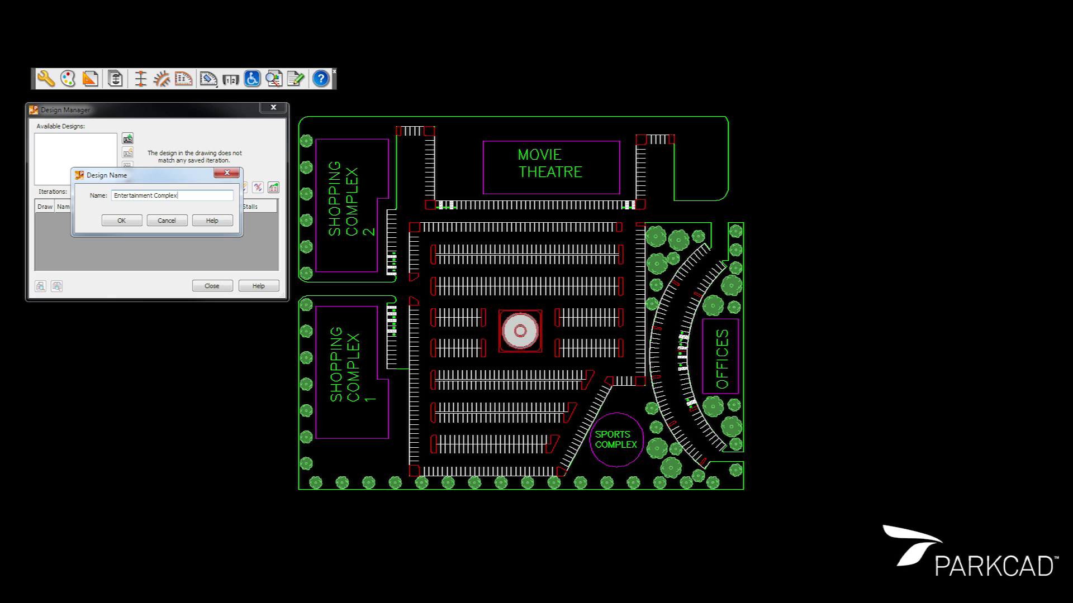
# Name the design 'Entertainment Complex', preview Iterations 2–4, and compare Iterations 1 and 2.
pyautogui.click(121, 221)
pyautogui.click(39, 228)
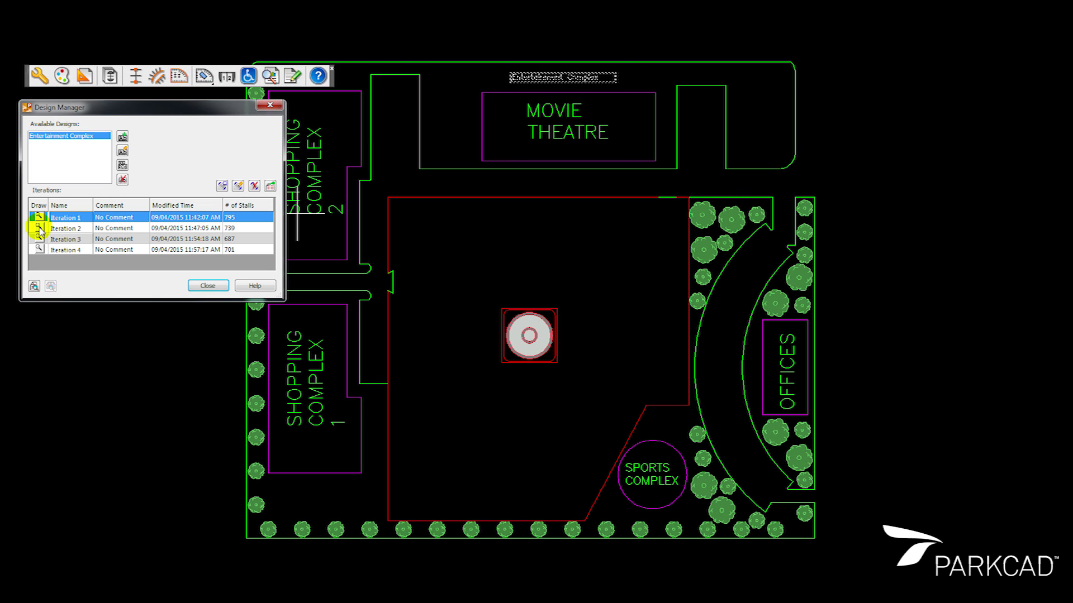
pyautogui.click(39, 239)
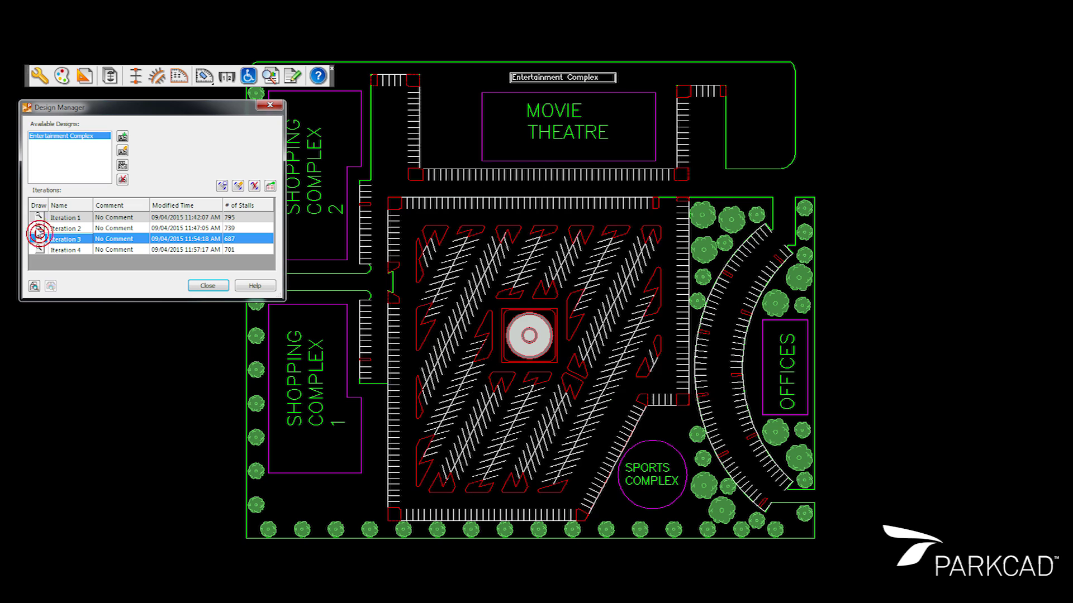
pyautogui.click(38, 250)
pyautogui.click(38, 218)
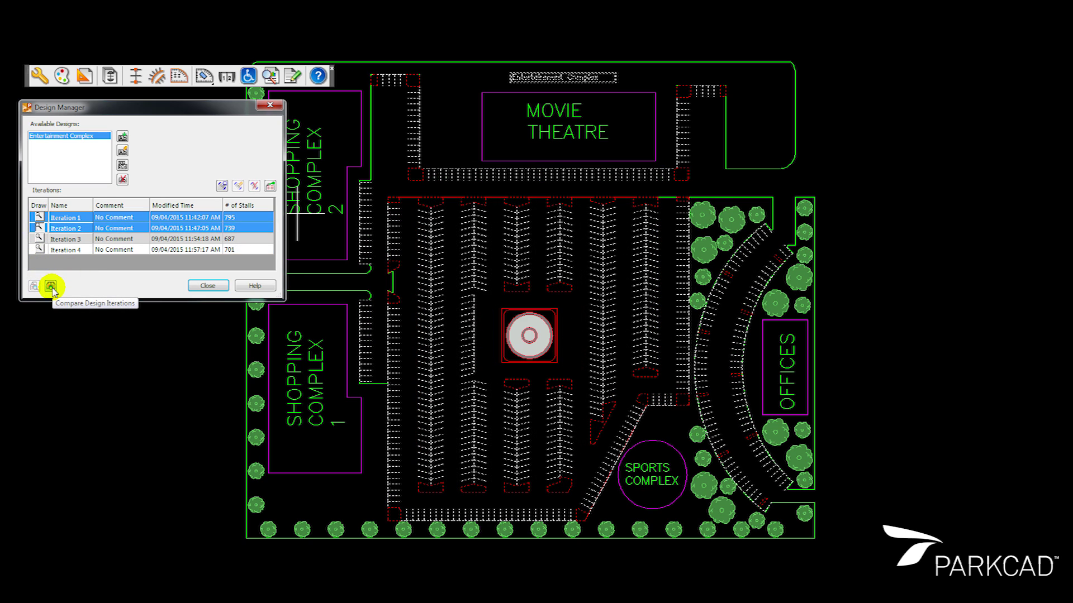
pyautogui.click(51, 287)
pyautogui.moveTo(995, 161); pyautogui.dragTo(996, 225)
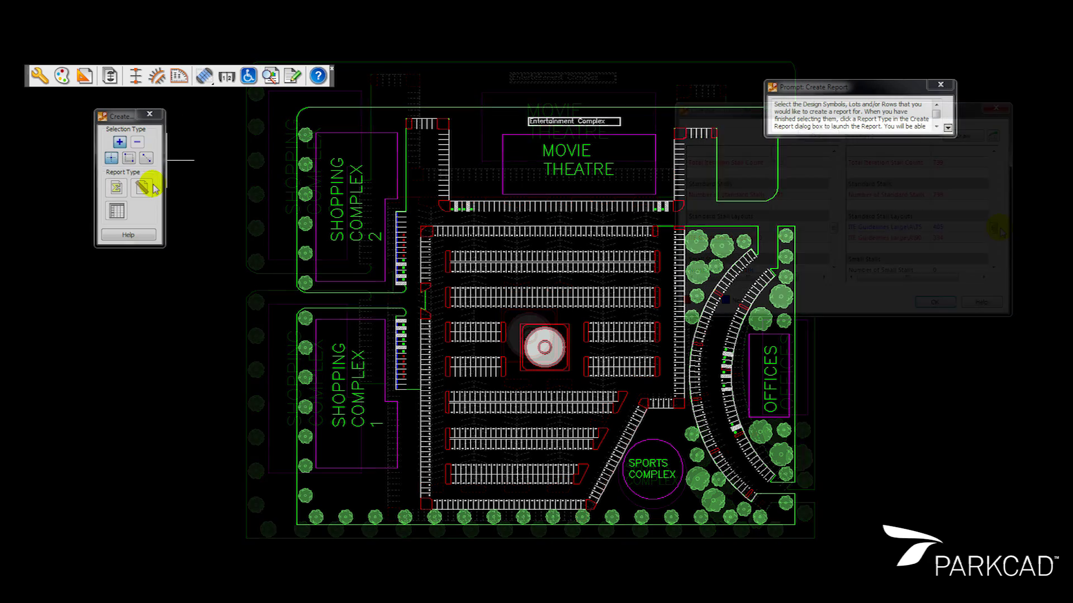
# Window-select the whole site plan, generate its $1,633,442.54 quantity takeoff report, and close it.
pyautogui.click(128, 157)
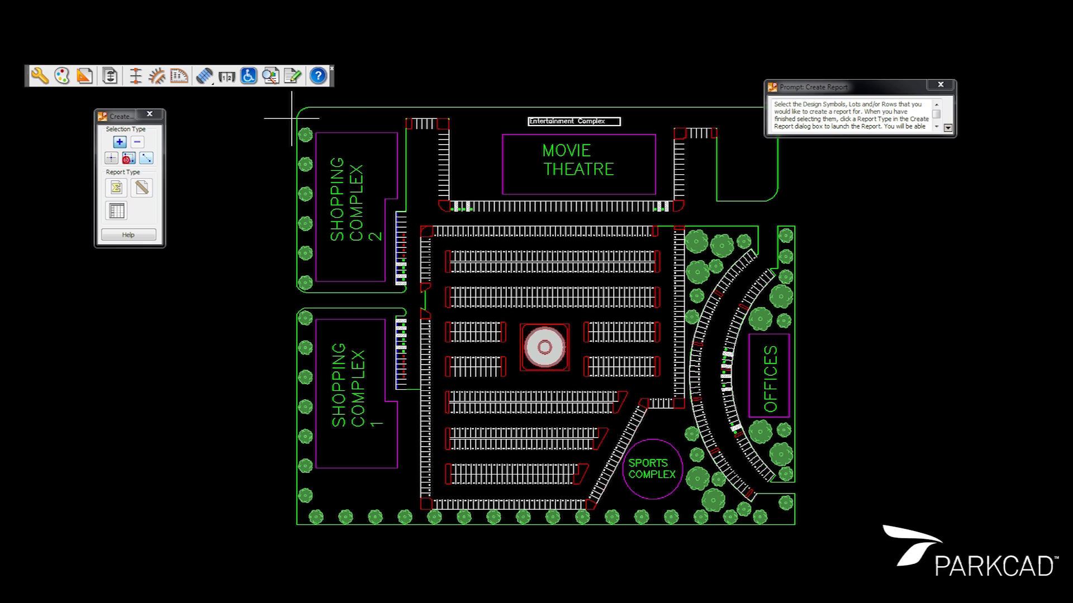
pyautogui.click(360, 93)
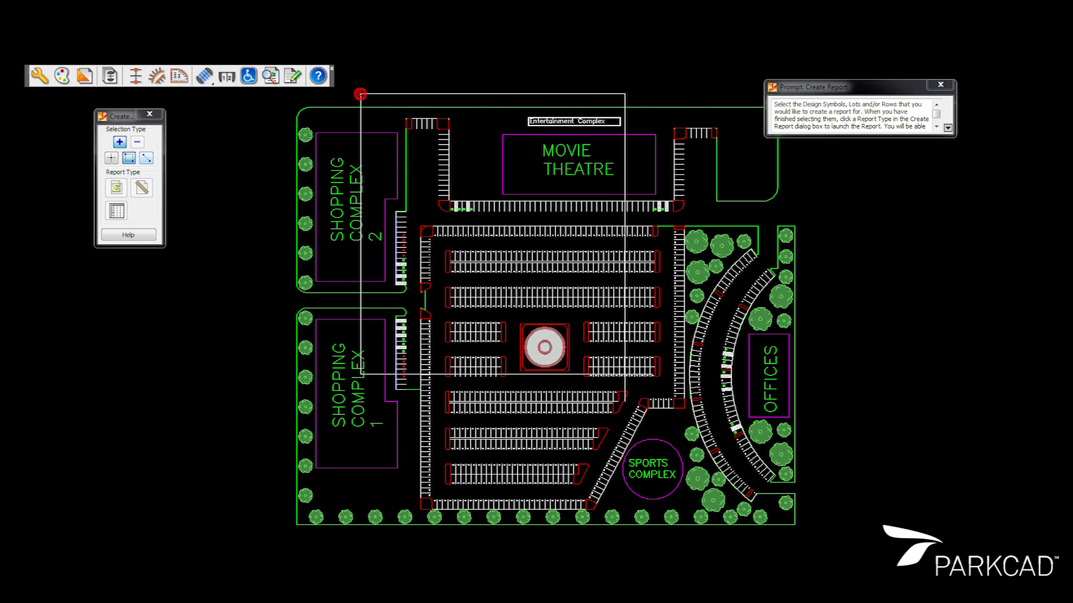
pyautogui.click(805, 530)
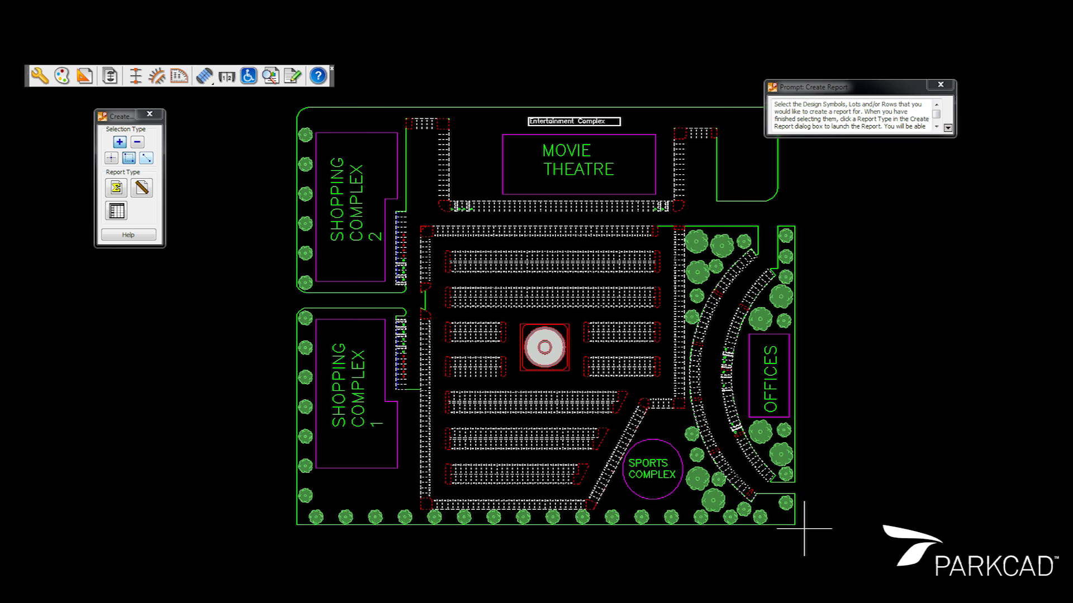
pyautogui.click(140, 189)
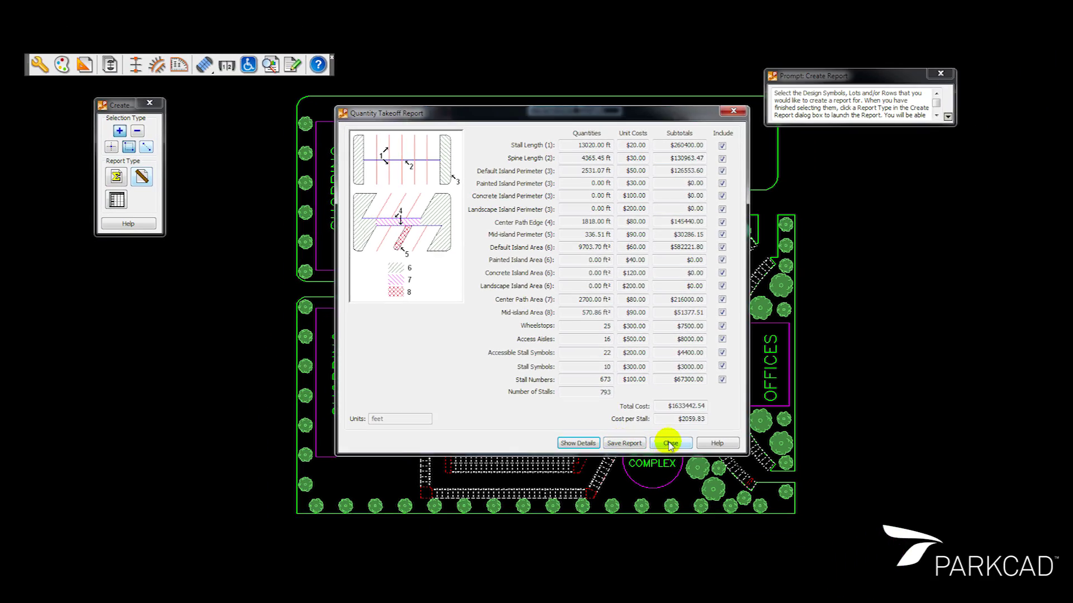
pyautogui.click(686, 468)
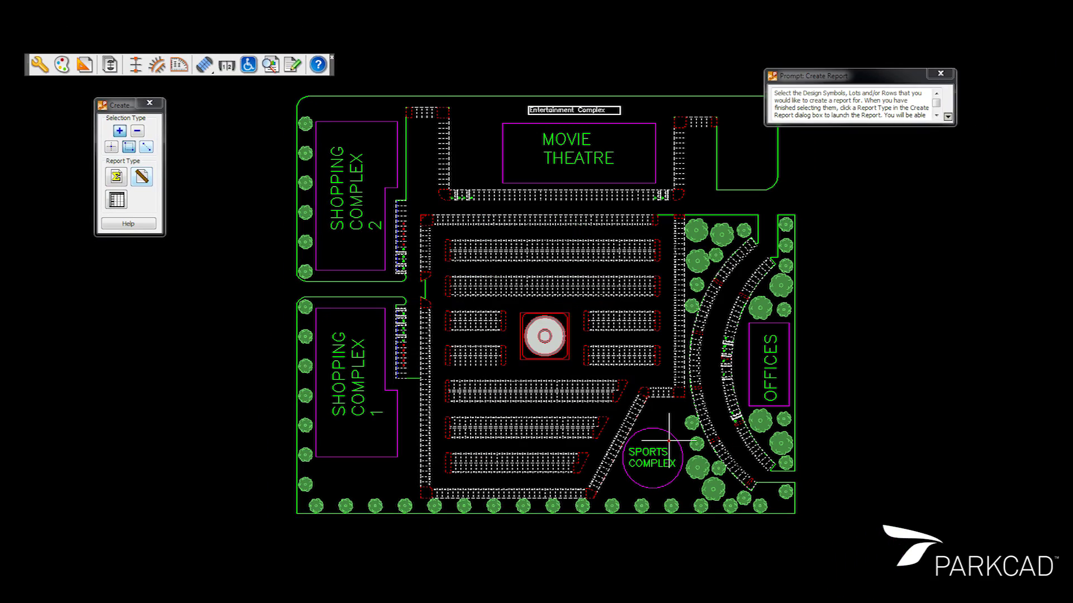
# View the stall count report, then the 793-stall summary report, and begin exporting the summary.
pyautogui.click(114, 177)
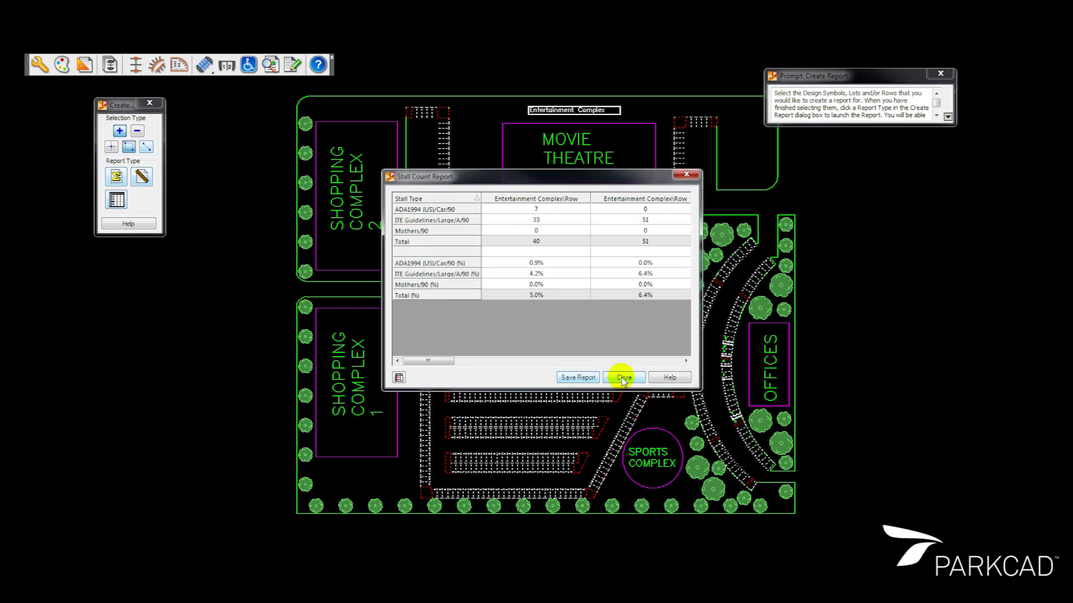
pyautogui.click(625, 382)
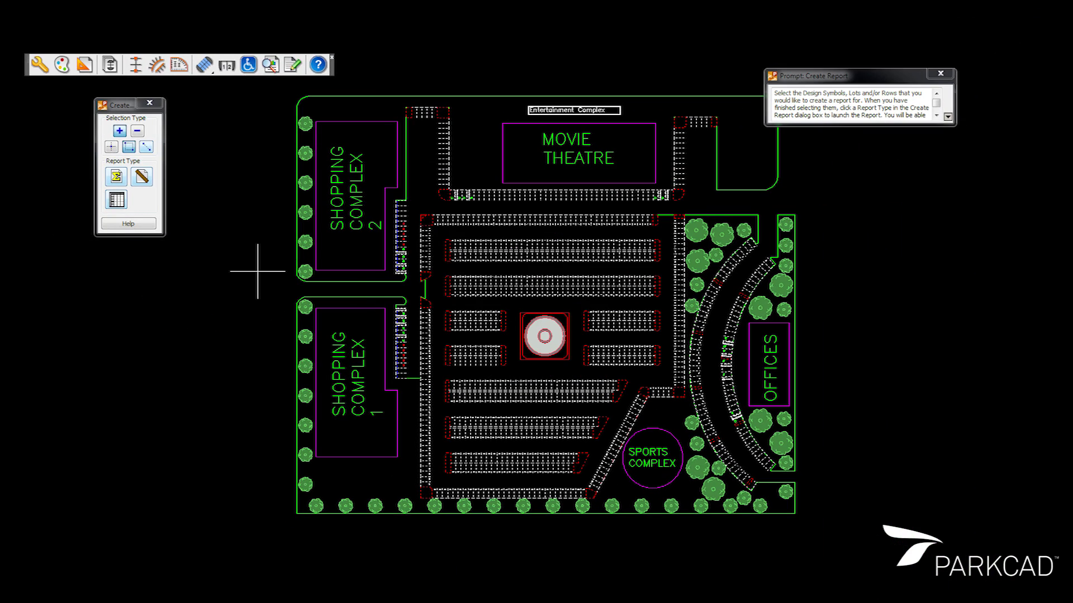
pyautogui.click(118, 203)
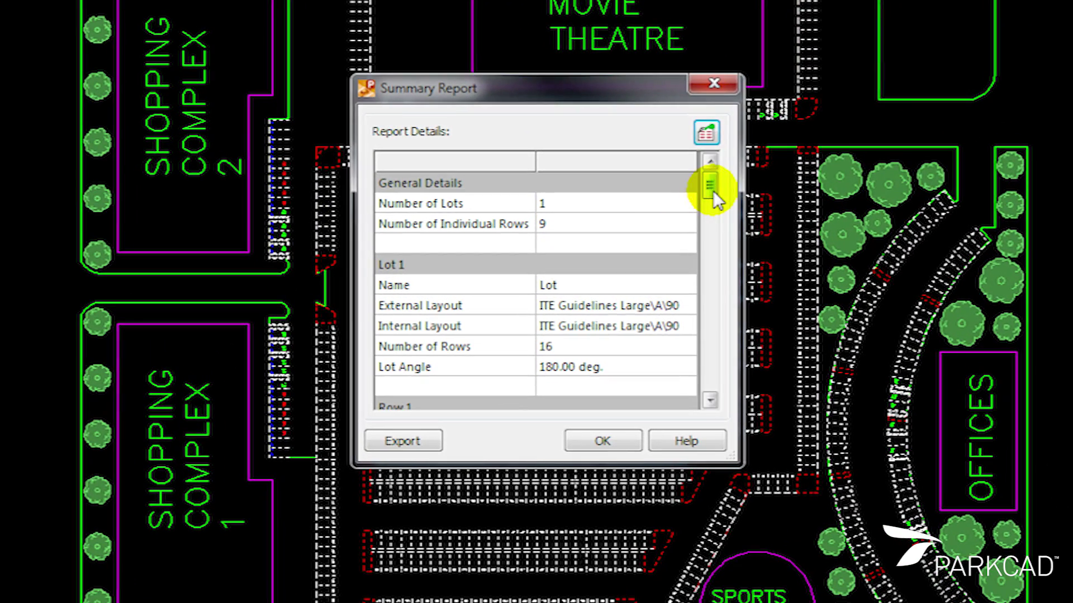
pyautogui.moveTo(714, 191); pyautogui.dragTo(726, 352)
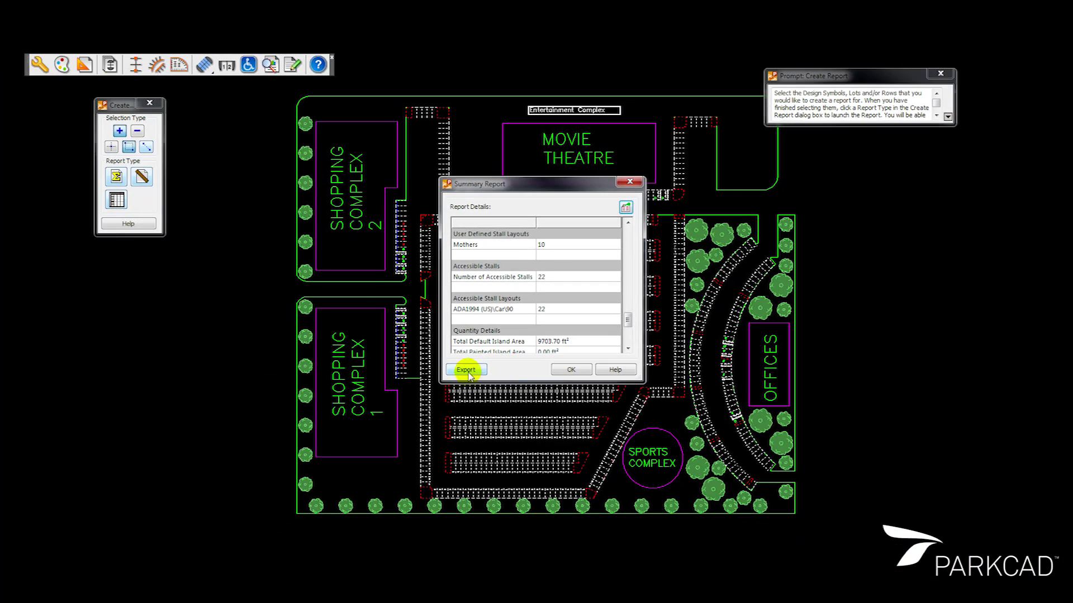
pyautogui.click(466, 371)
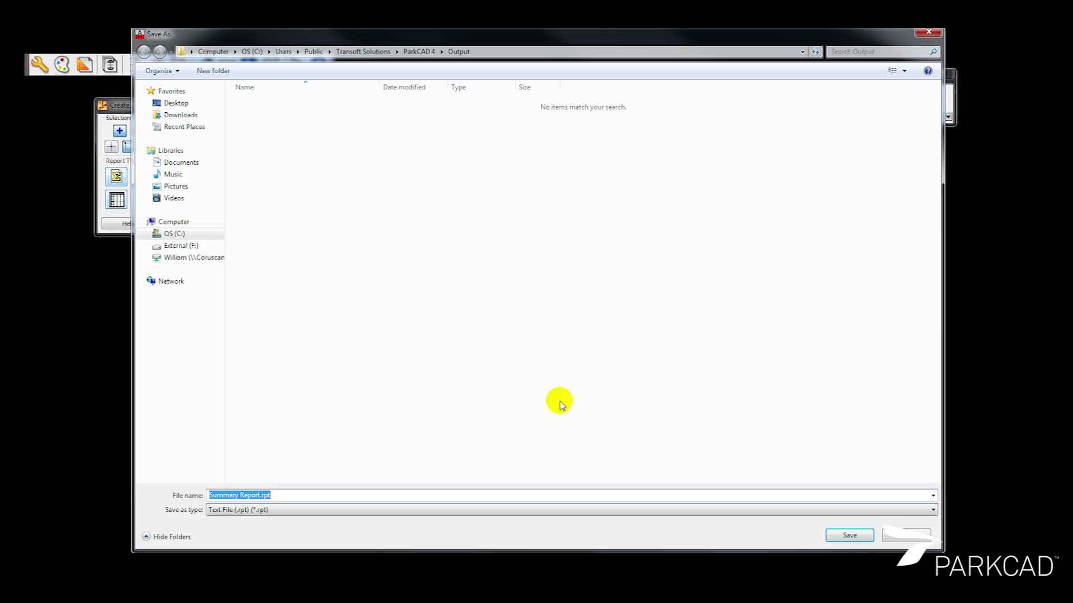